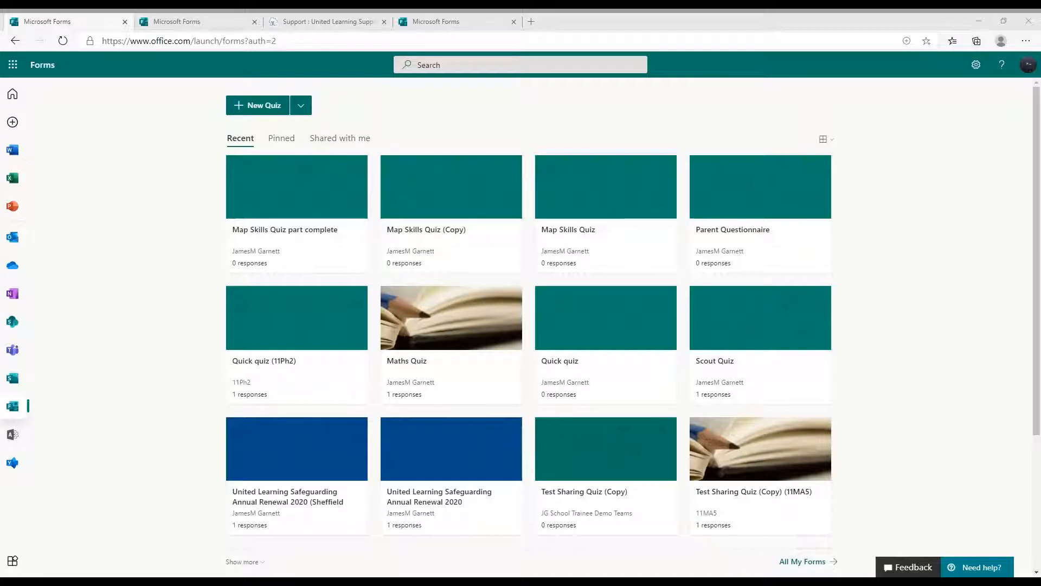
Create a new form and title it "Parental Questionnaire"
{"action": "left_click", "coordinate": [300, 105]}
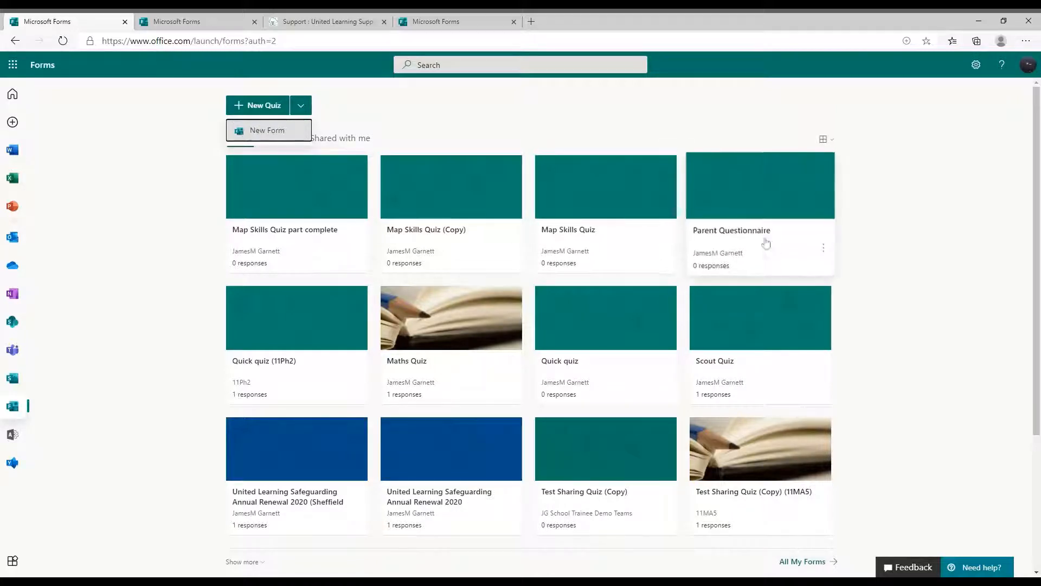
{"action": "left_click", "coordinate": [264, 132]}
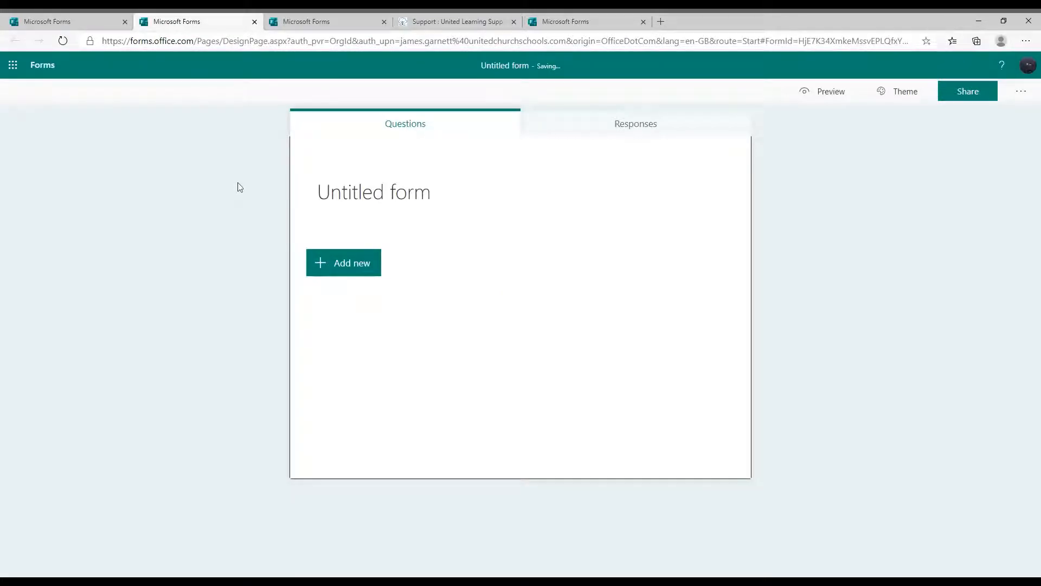
{"action": "left_click", "coordinate": [377, 186]}
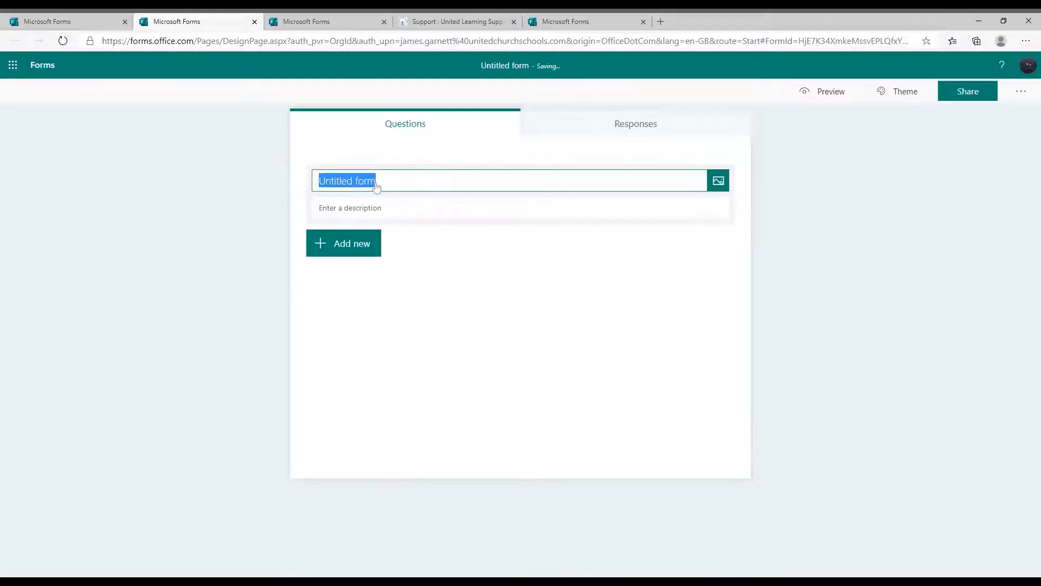
{"action": "type", "text": "Parental Q"}
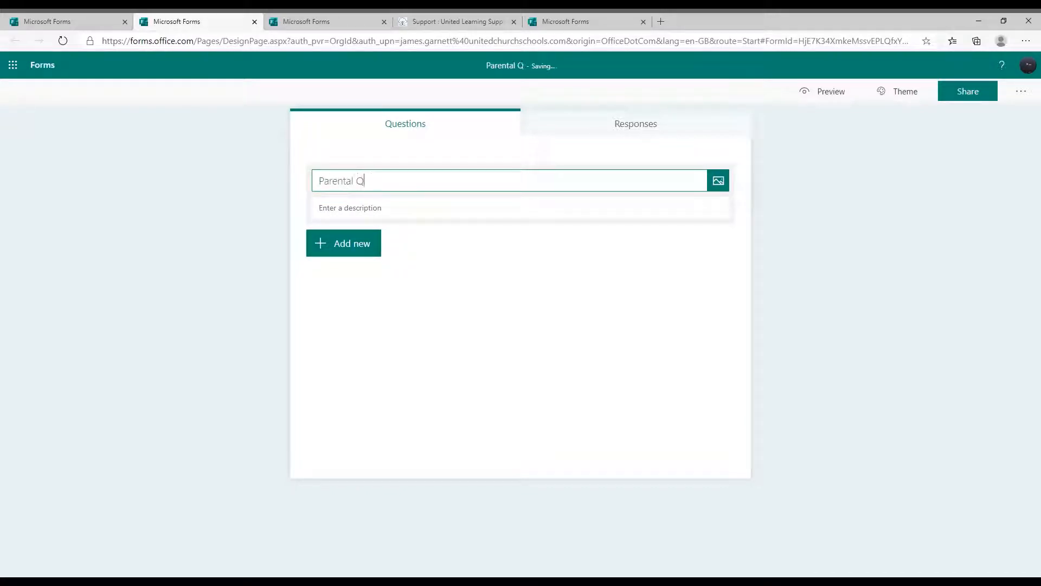
{"action": "type", "text": "uestionna"}
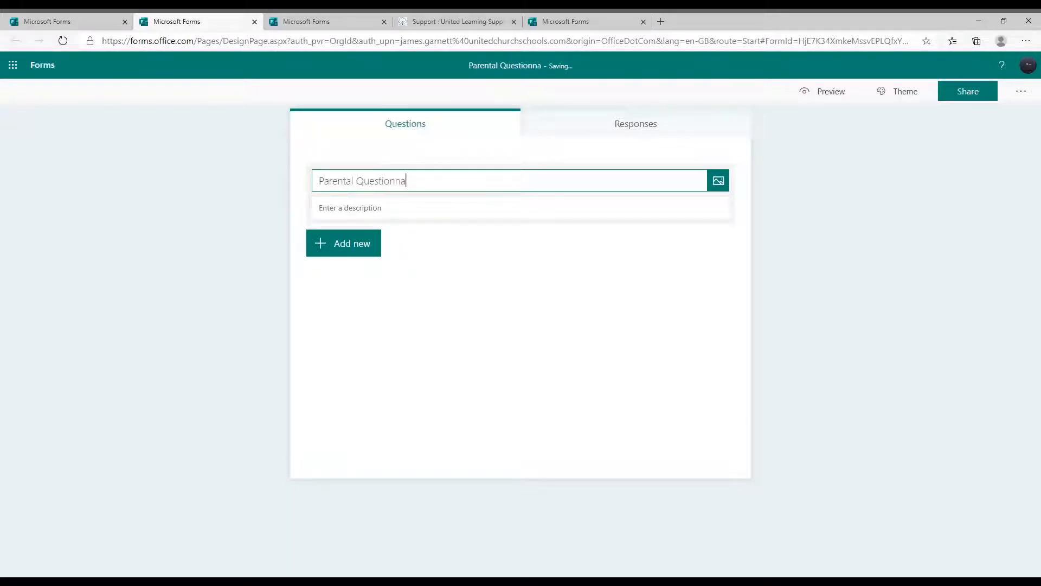
{"action": "type", "text": "ire"}
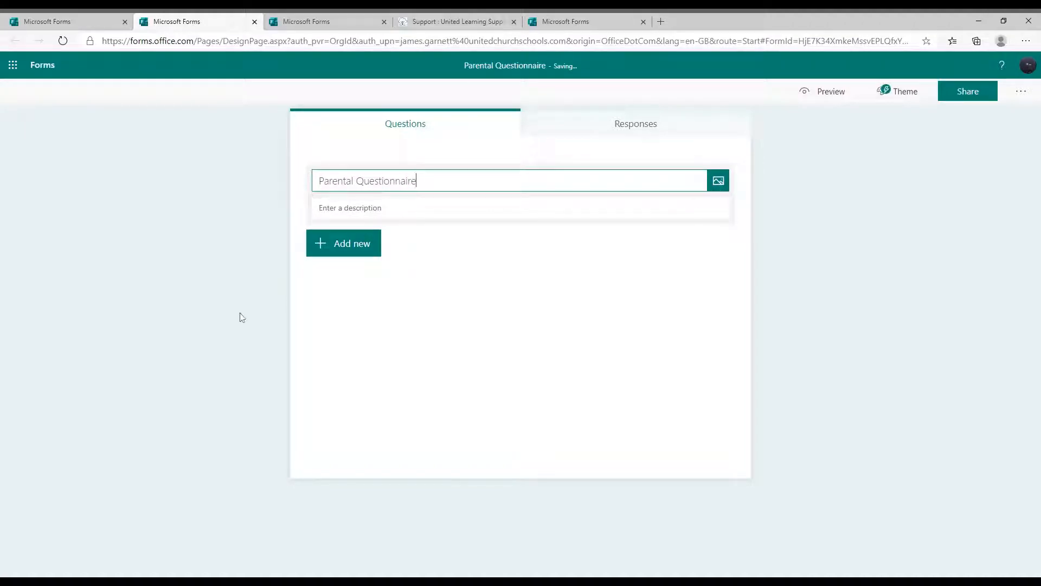
Add a choice question reading "Are you happy" with all the suggested options Yes, No and Maybe
{"action": "left_click", "coordinate": [347, 251]}
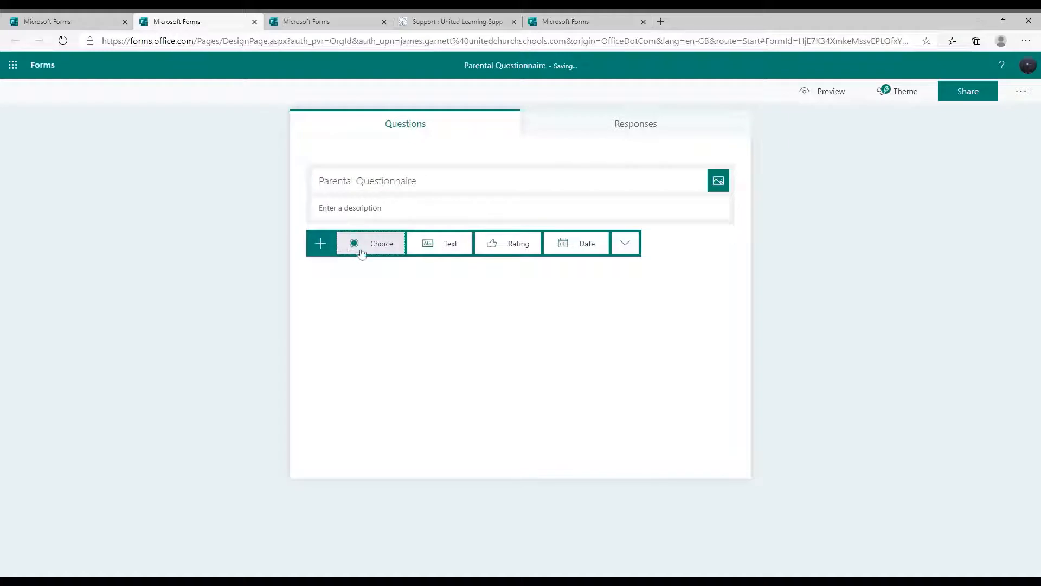
{"action": "left_click", "coordinate": [380, 248]}
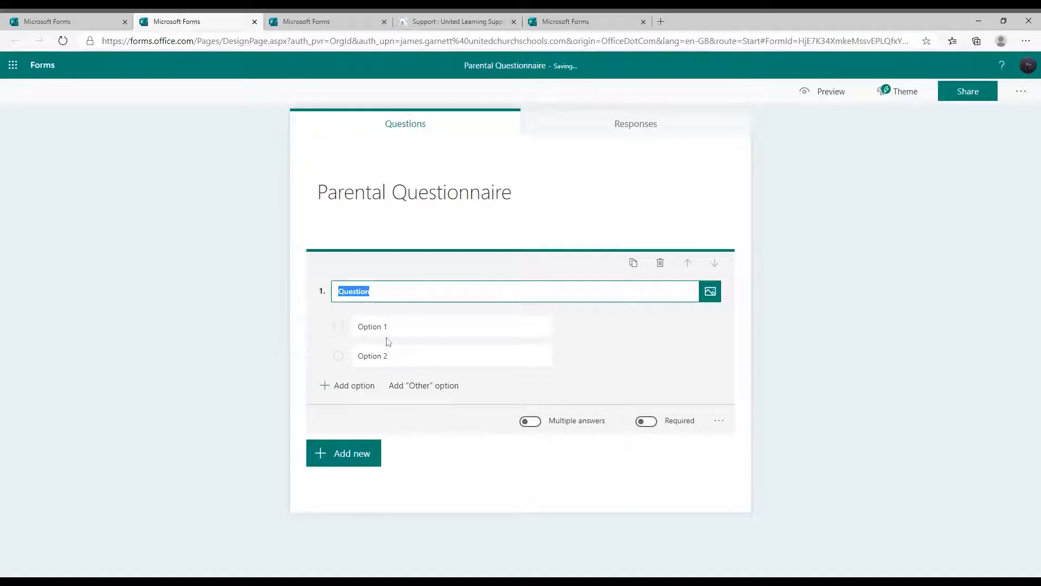
{"action": "type", "text": "Are you happy"}
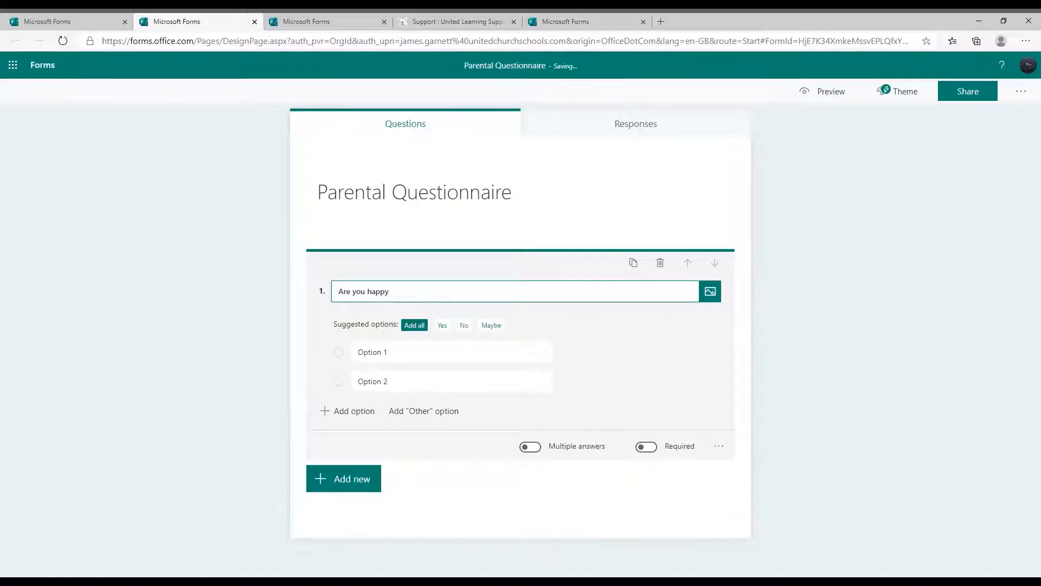
{"action": "left_click", "coordinate": [414, 325]}
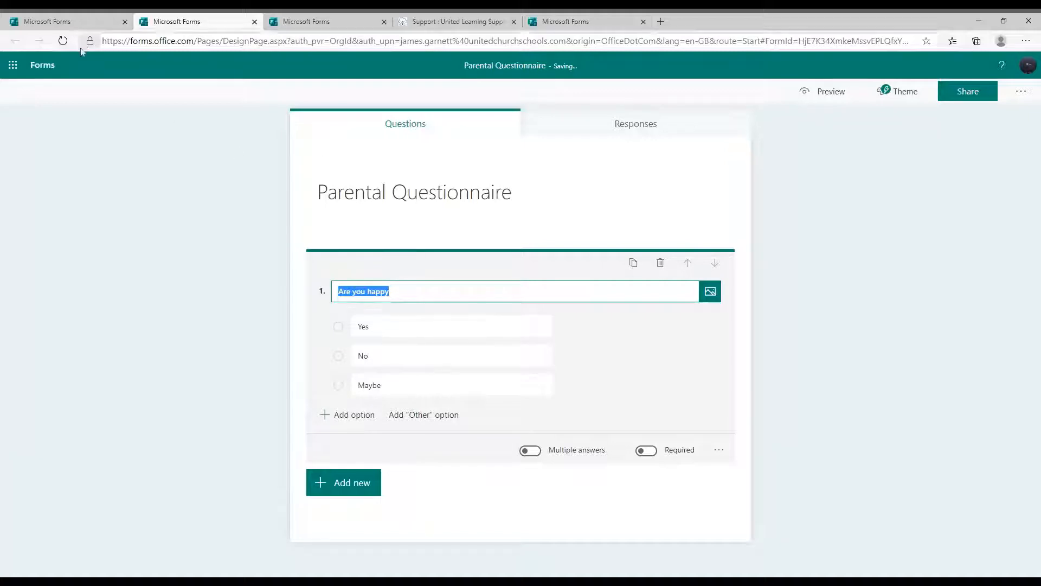
Open the existing Parent Questionnaire form and turn off the drop-down display for the year group question
{"action": "left_click", "coordinate": [72, 23]}
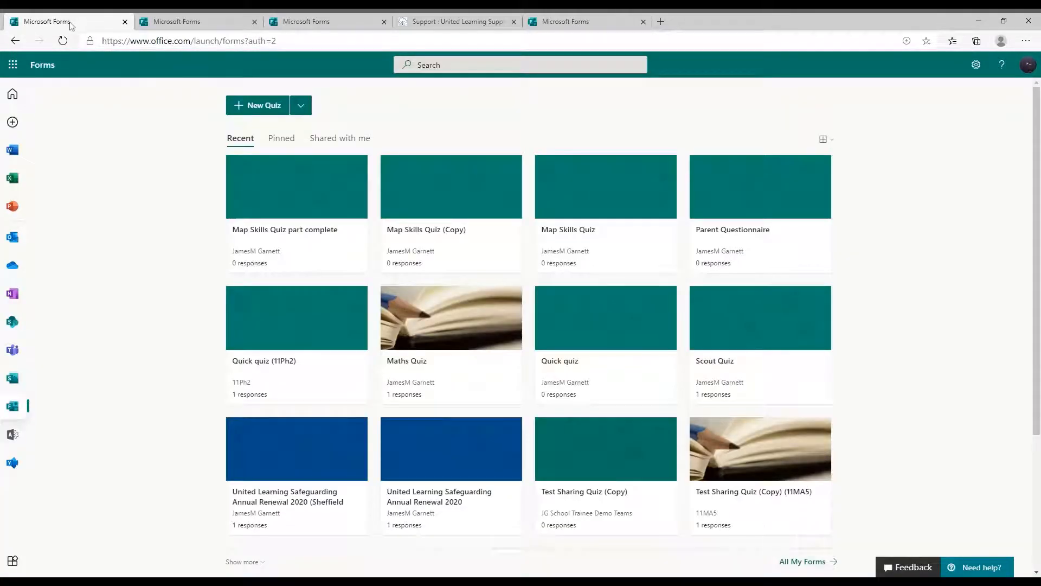
{"action": "left_click", "coordinate": [743, 231]}
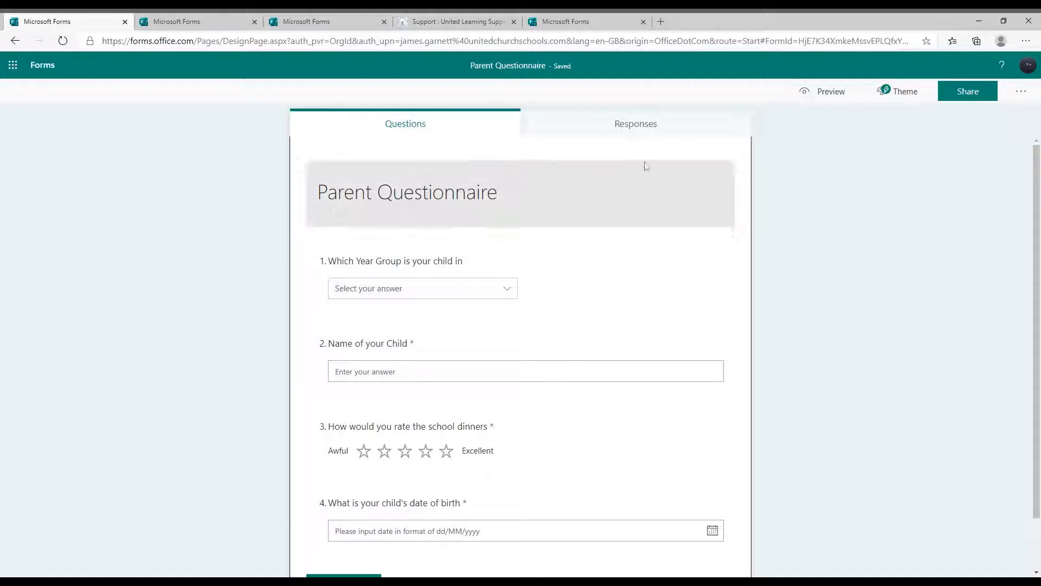
{"action": "left_click", "coordinate": [378, 269]}
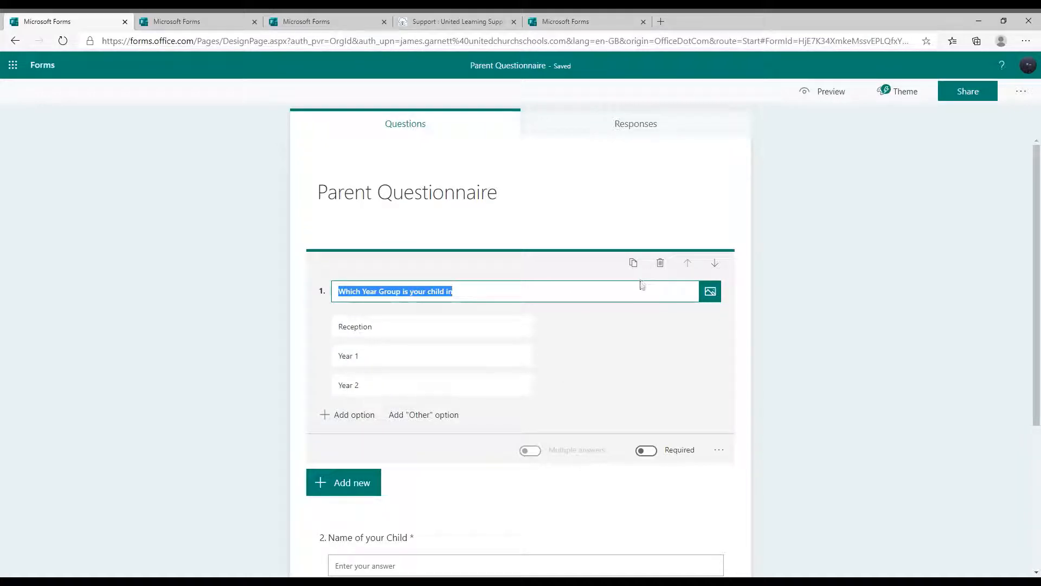
{"action": "left_click", "coordinate": [720, 452]}
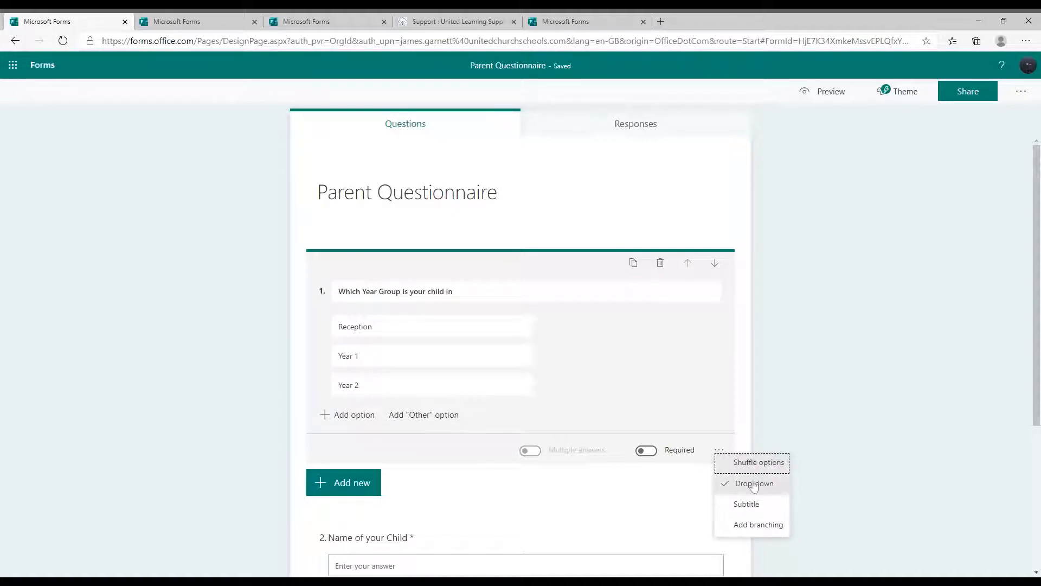
{"action": "left_click", "coordinate": [754, 484]}
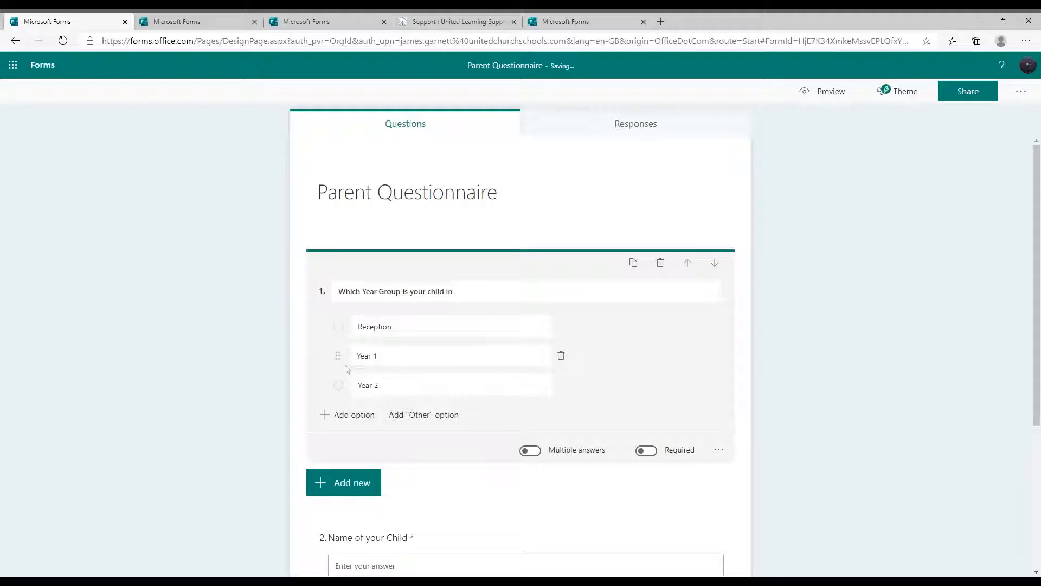
Preview the form and try the year group answers Year 1, Year 2 and Reception, then return to editing
{"action": "left_click", "coordinate": [836, 100]}
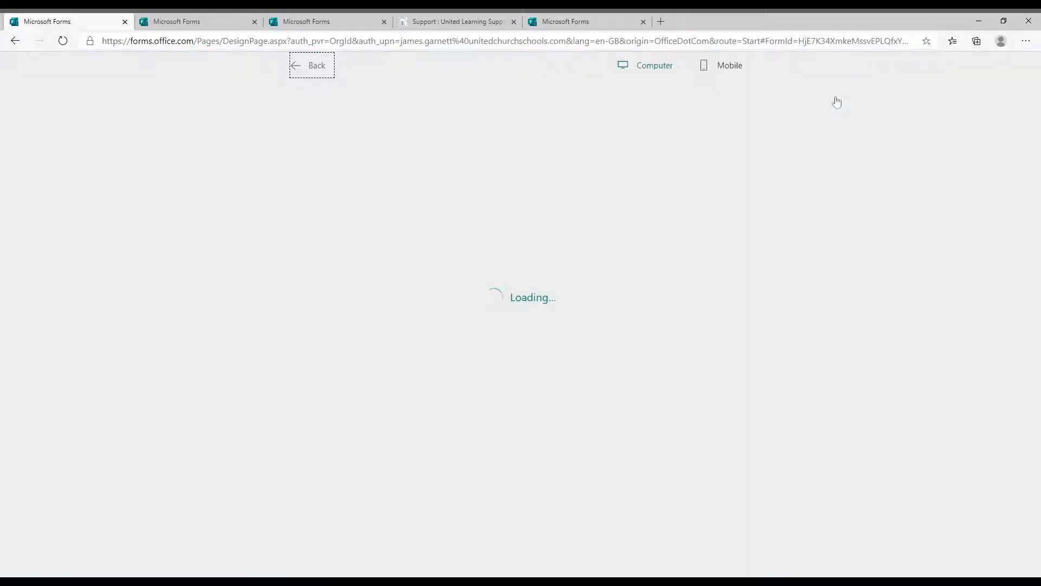
{"action": "left_click", "coordinate": [334, 263]}
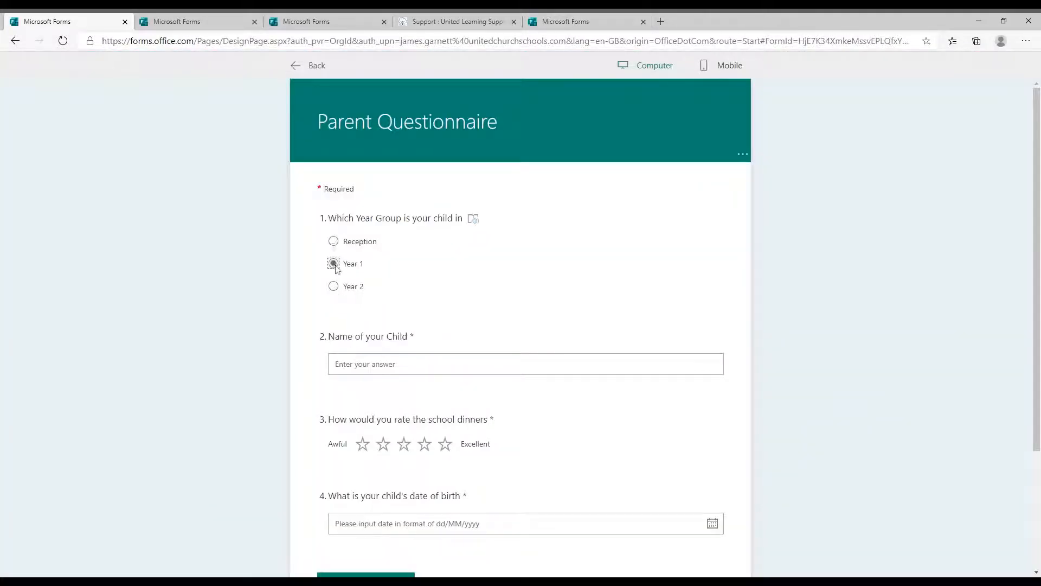
{"action": "left_click", "coordinate": [334, 286]}
{"action": "left_click", "coordinate": [334, 241]}
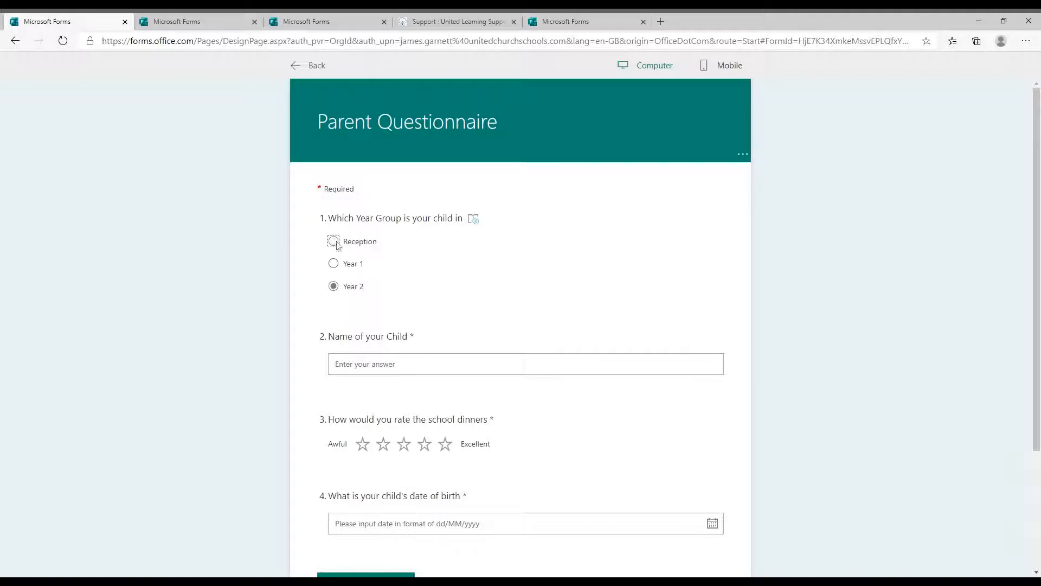
{"action": "left_click", "coordinate": [308, 65]}
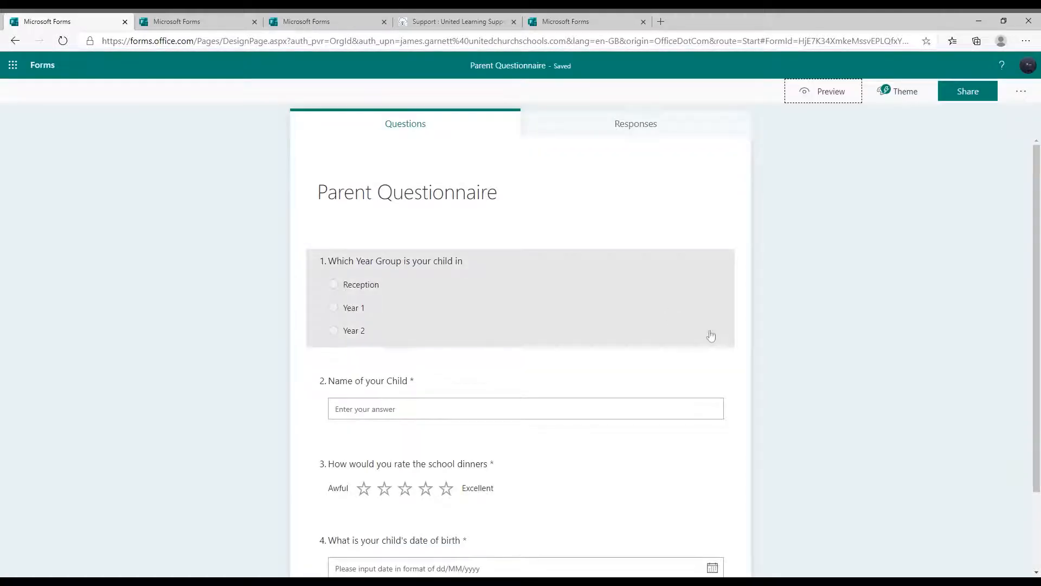
Set the year group question to show its options as a drop-down
{"action": "left_click", "coordinate": [711, 298]}
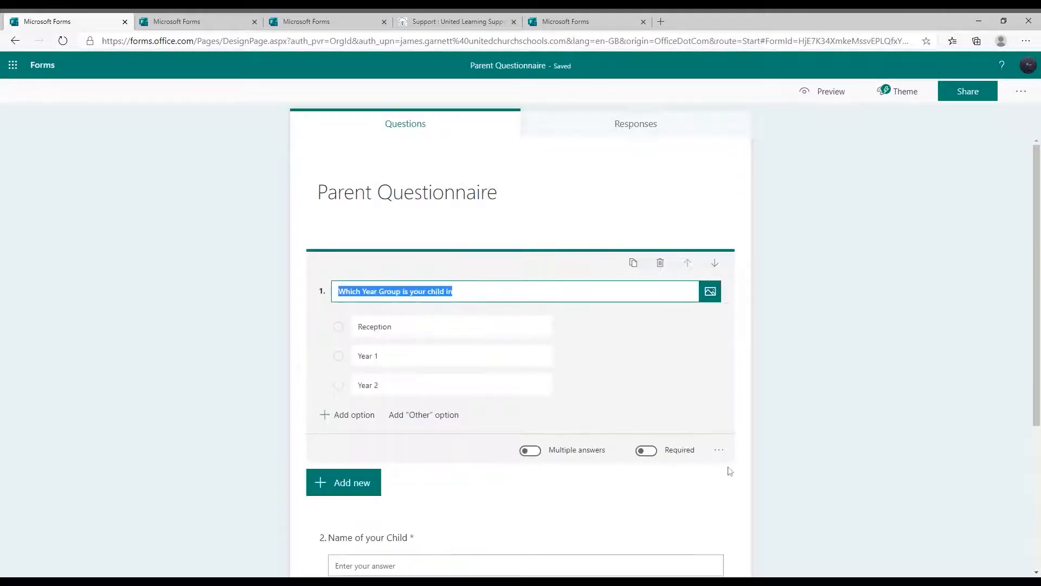
{"action": "left_click", "coordinate": [720, 450]}
{"action": "left_click", "coordinate": [752, 487]}
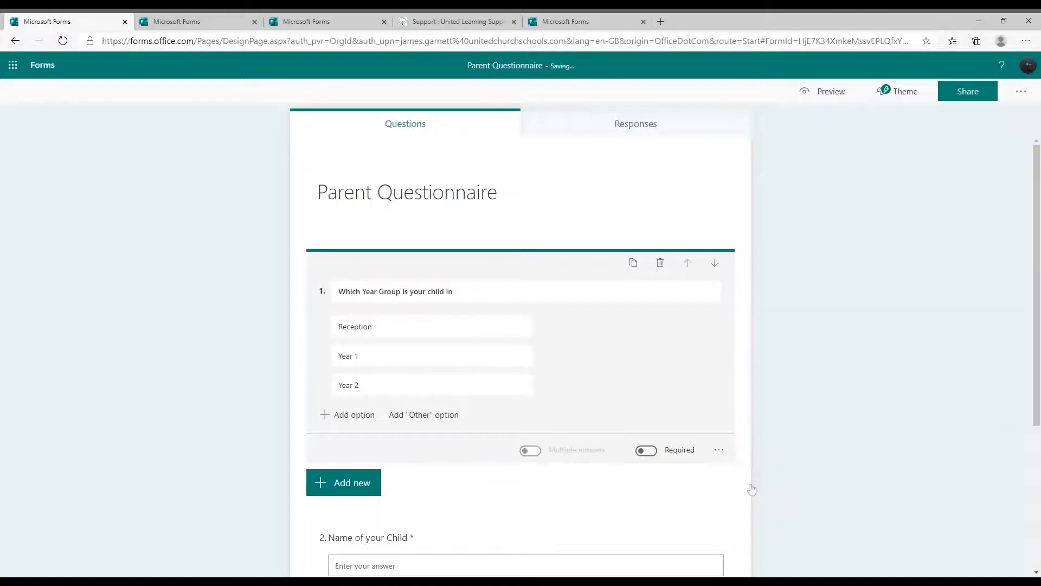
Preview the form, examine the year group drop-down choices, and return to editing
{"action": "left_click", "coordinate": [822, 92]}
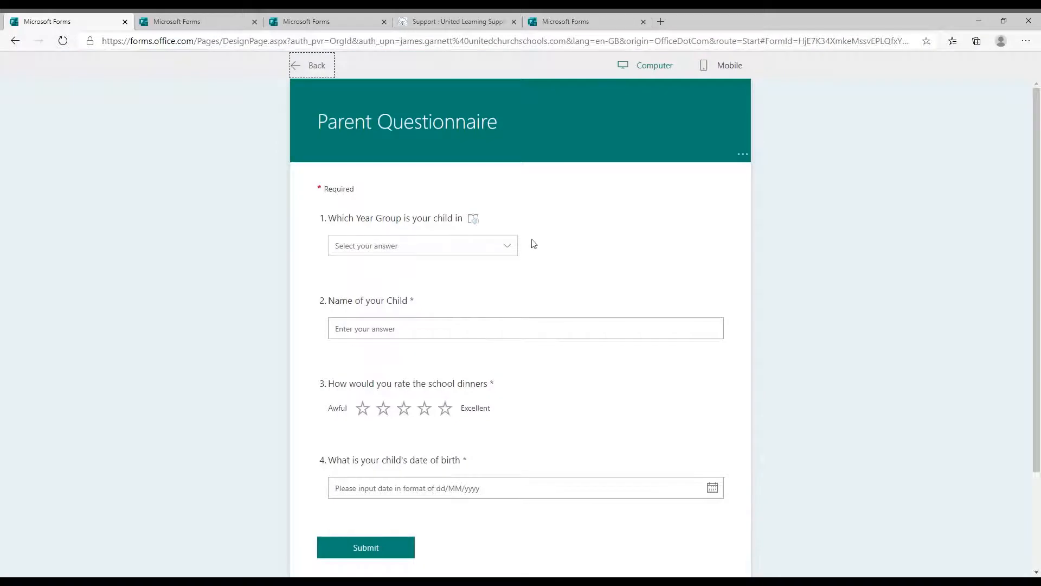
{"action": "left_click", "coordinate": [508, 249]}
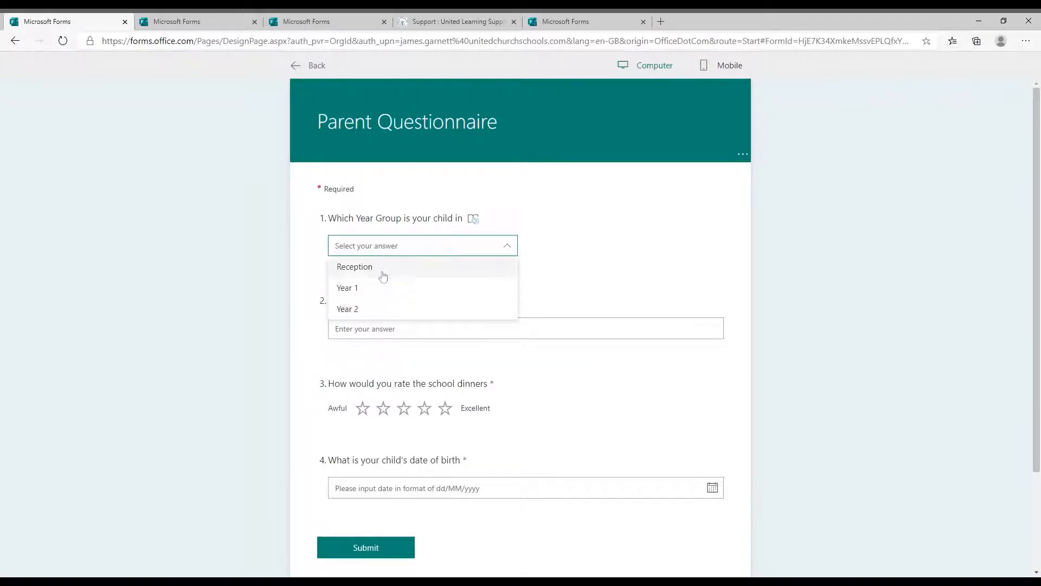
{"action": "left_click", "coordinate": [581, 277]}
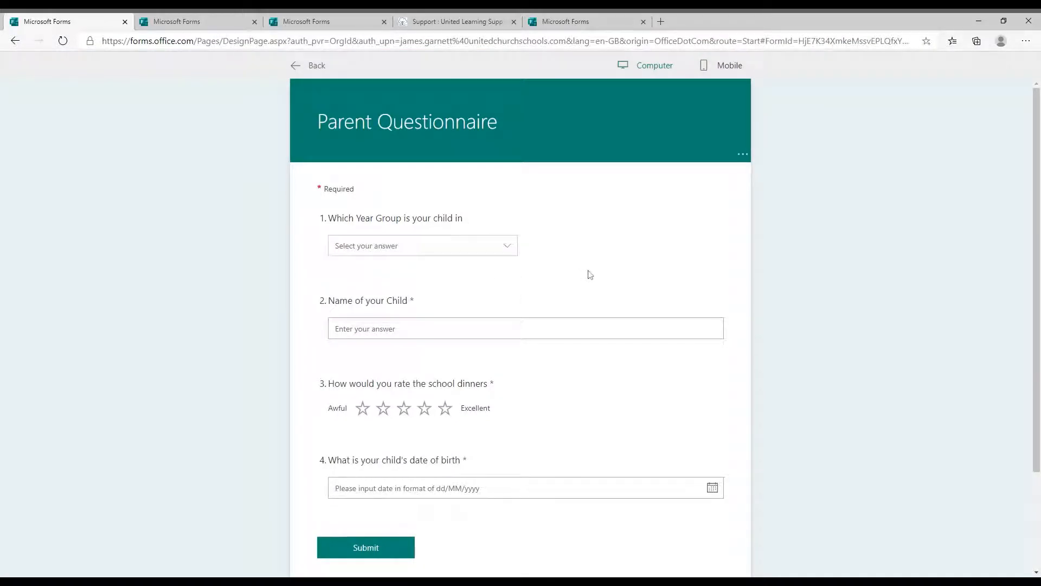
{"action": "left_click", "coordinate": [319, 75]}
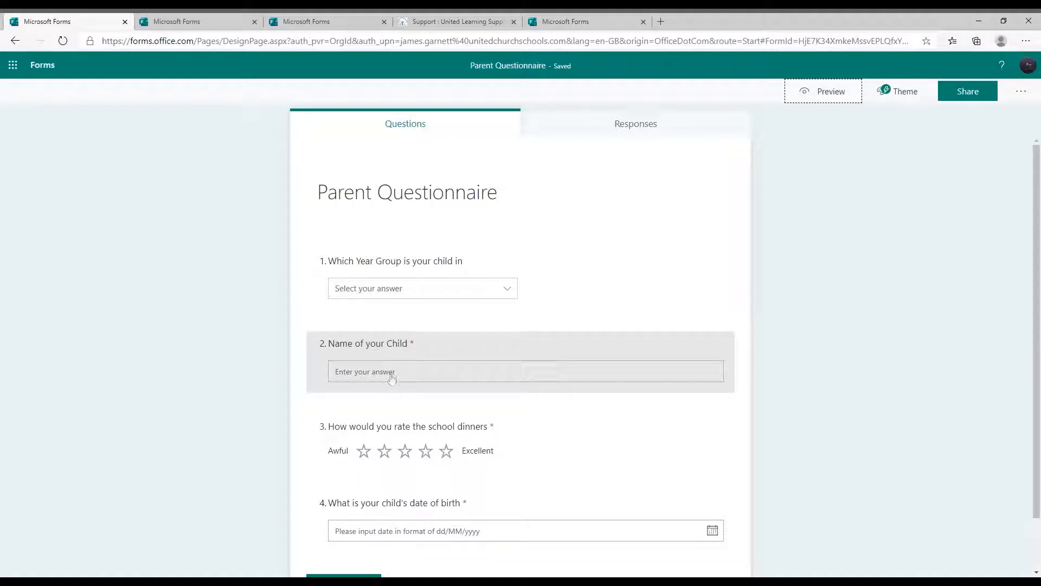
Make the "Which Year Group is your child in" question required
{"action": "left_click", "coordinate": [430, 270]}
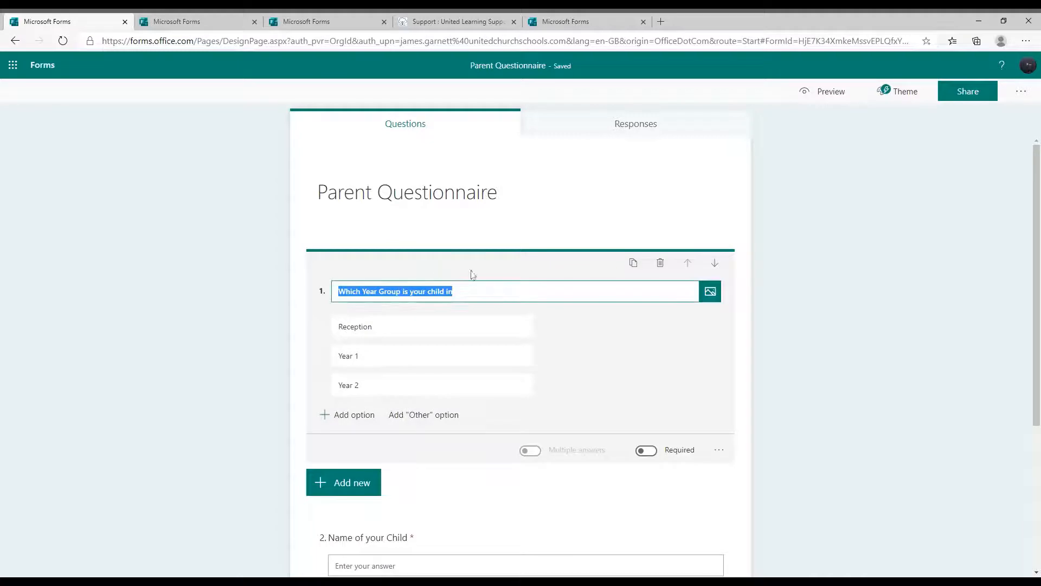
{"action": "left_click", "coordinate": [646, 451]}
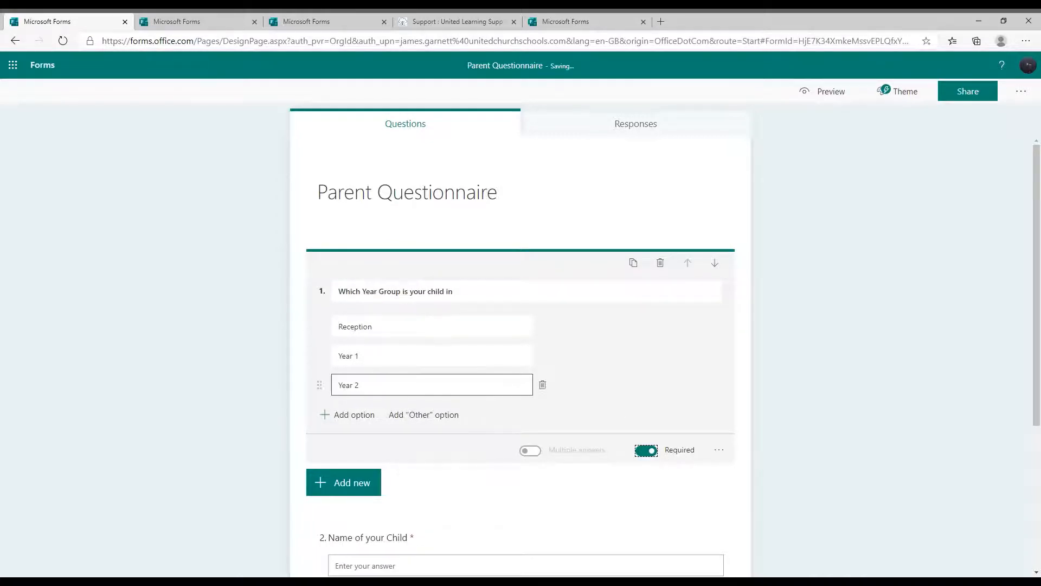
Try shuffling the year group question's options on and off, and switch off its drop-down display
{"action": "left_click", "coordinate": [719, 451]}
{"action": "left_click", "coordinate": [746, 466]}
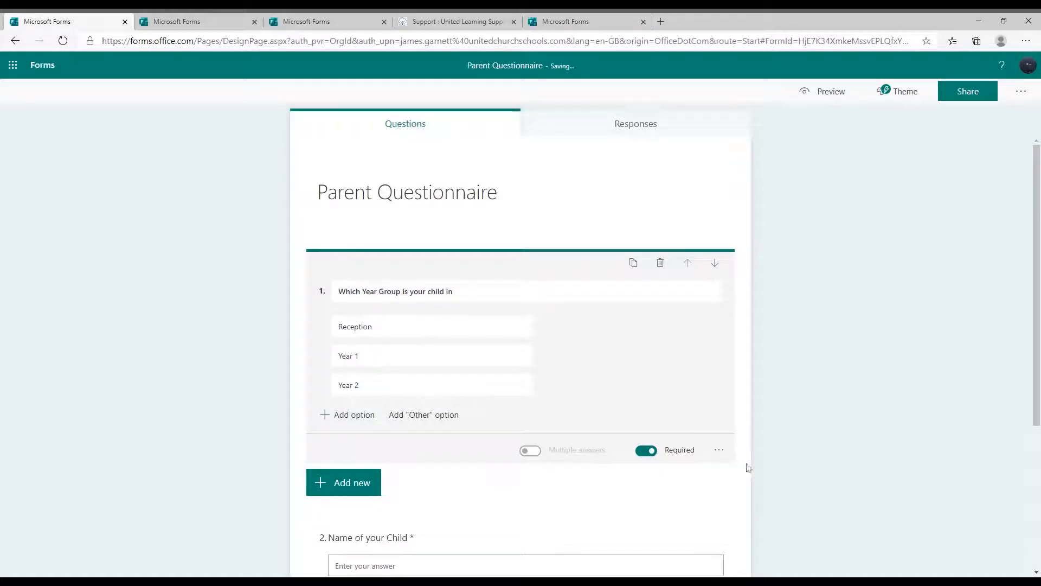
{"action": "left_click", "coordinate": [719, 451]}
{"action": "left_click", "coordinate": [724, 476]}
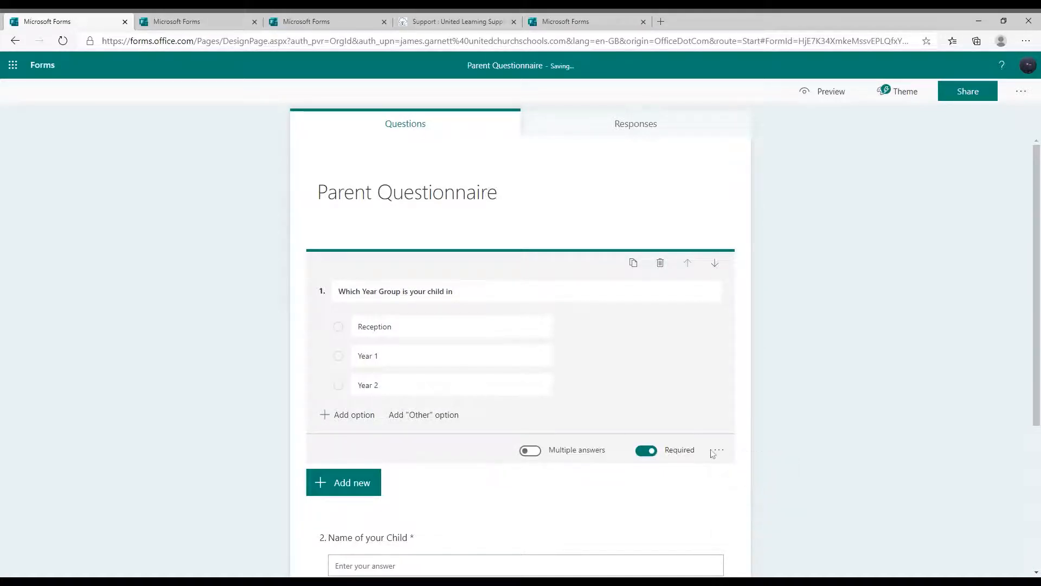
{"action": "left_click", "coordinate": [714, 452]}
{"action": "left_click", "coordinate": [734, 464]}
Try allowing multiple answers on the year group question, disallow them again, and restore the drop-down display
{"action": "left_click", "coordinate": [530, 450]}
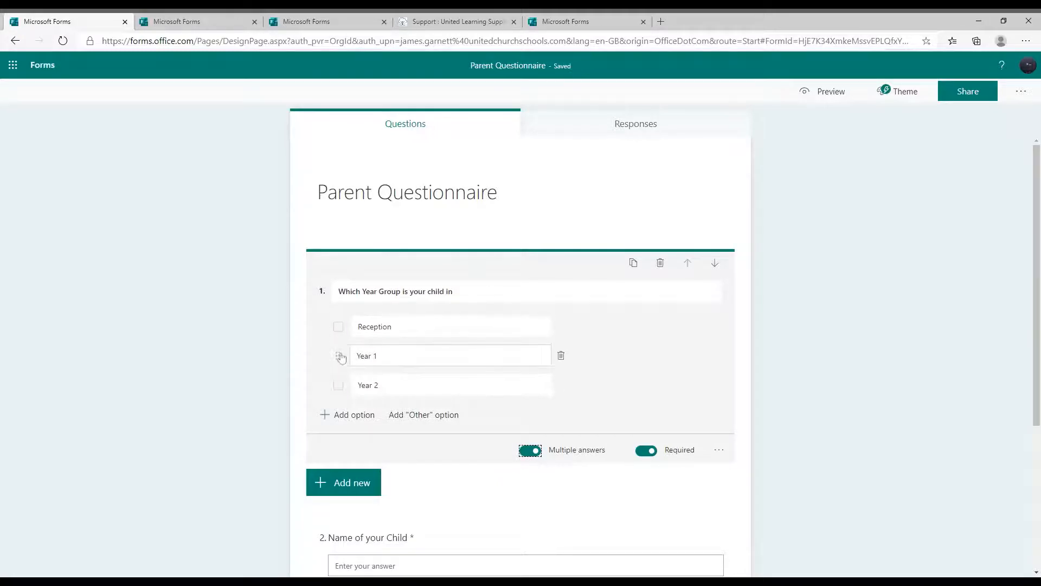
{"action": "left_click", "coordinate": [529, 452]}
{"action": "left_click", "coordinate": [721, 453]}
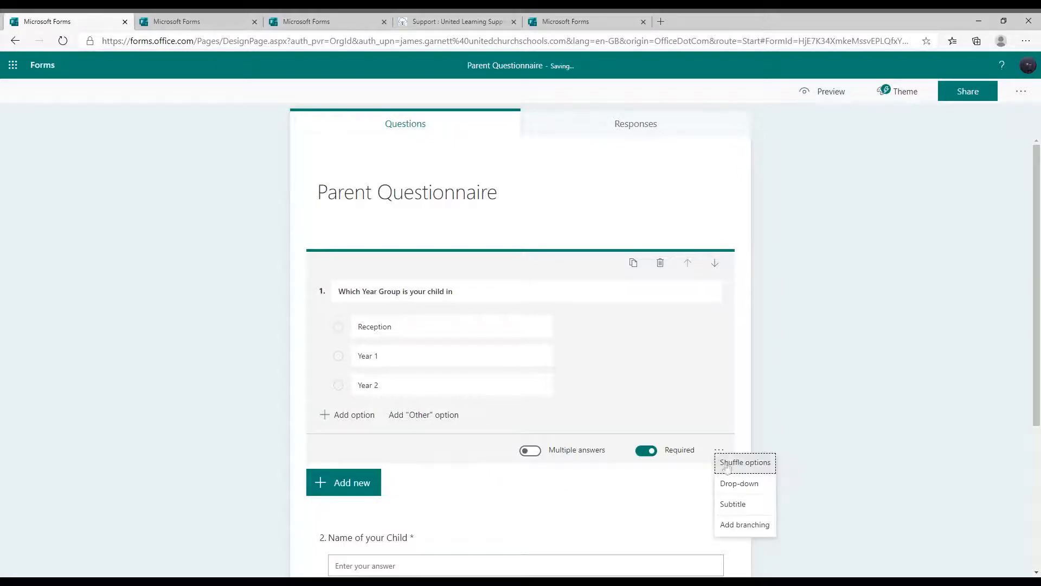
{"action": "left_click", "coordinate": [743, 484]}
Open the school dinners rating question and examine its additional settings and the available rating symbols
{"action": "scroll", "coordinate": [545, 481], "scroll_direction": "down", "scroll_amount": 1}
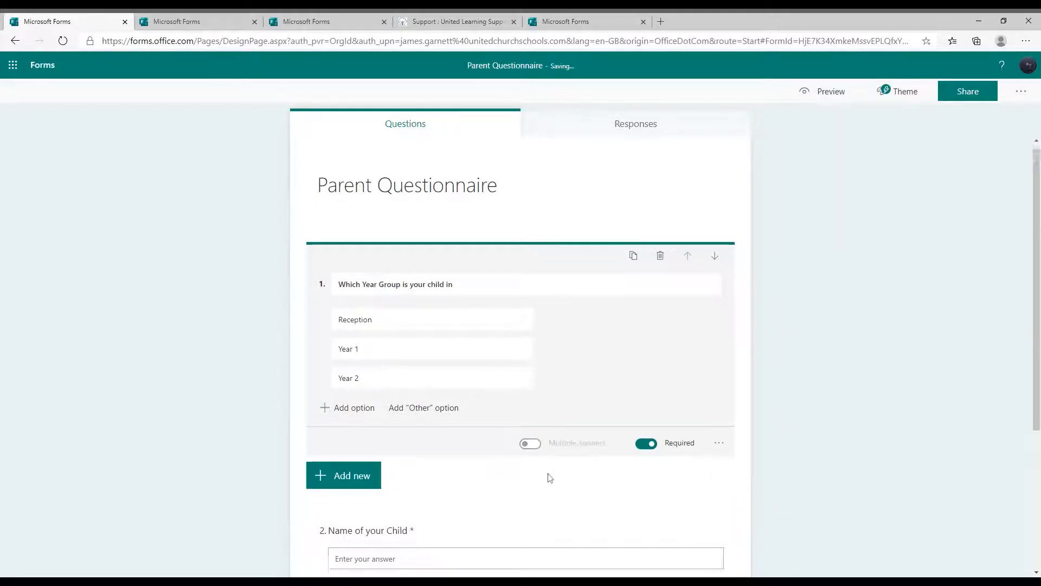
{"action": "scroll", "coordinate": [472, 469], "scroll_direction": "down", "scroll_amount": 2}
{"action": "scroll", "coordinate": [473, 468], "scroll_direction": "down", "scroll_amount": 1}
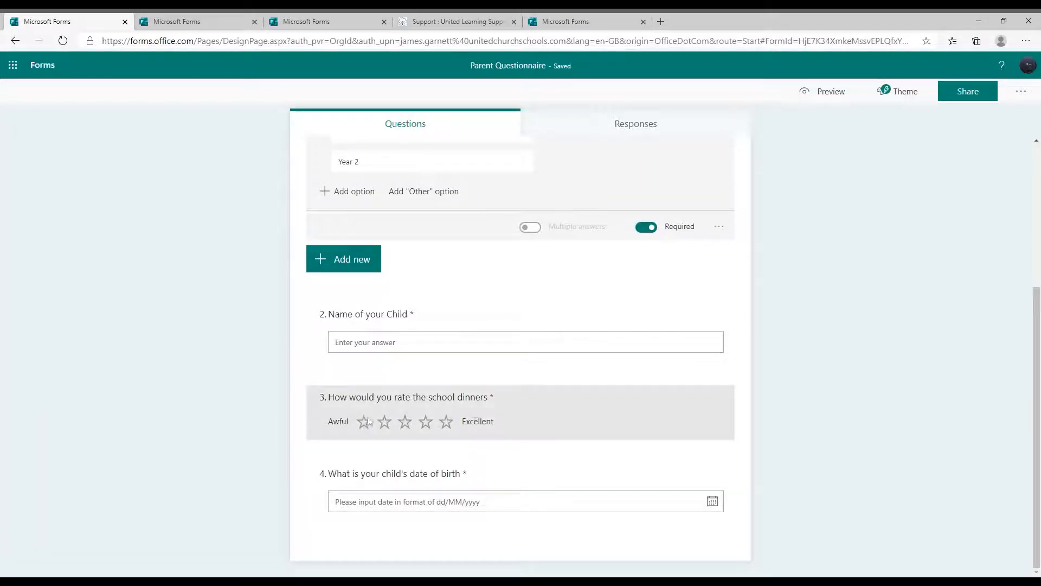
{"action": "left_click", "coordinate": [401, 417]}
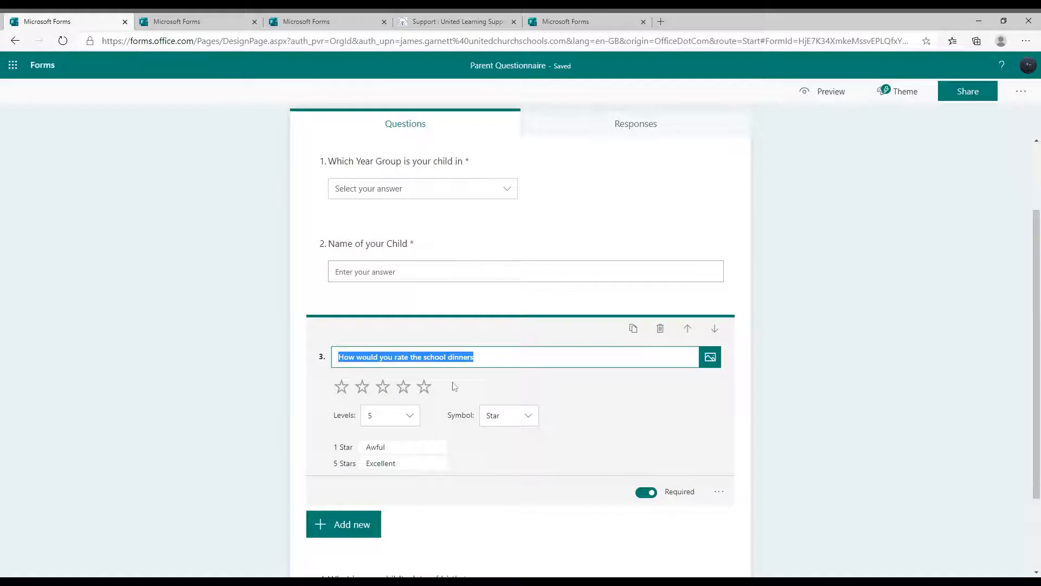
{"action": "left_click", "coordinate": [719, 492]}
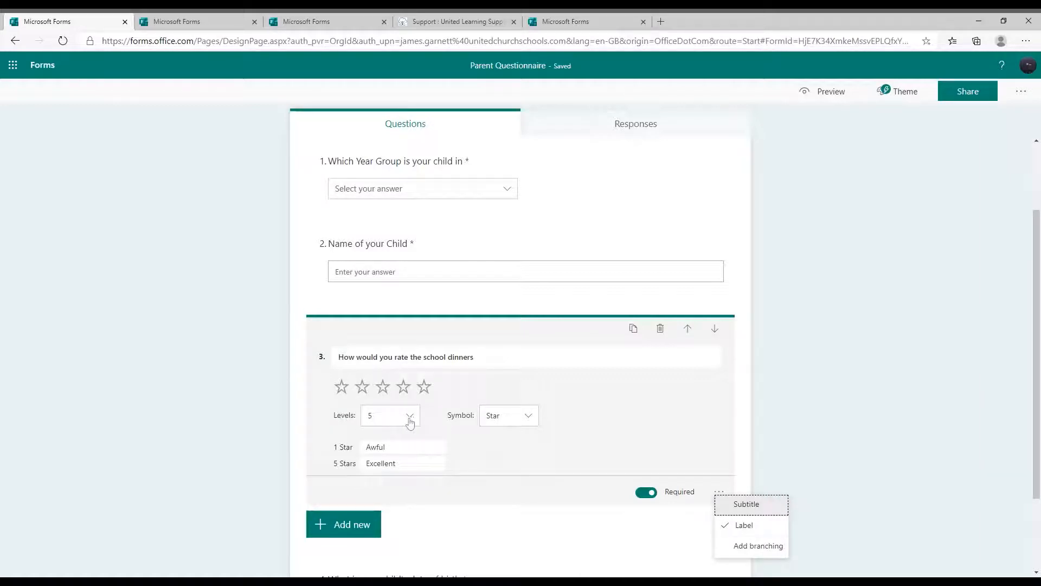
{"action": "left_click", "coordinate": [529, 418]}
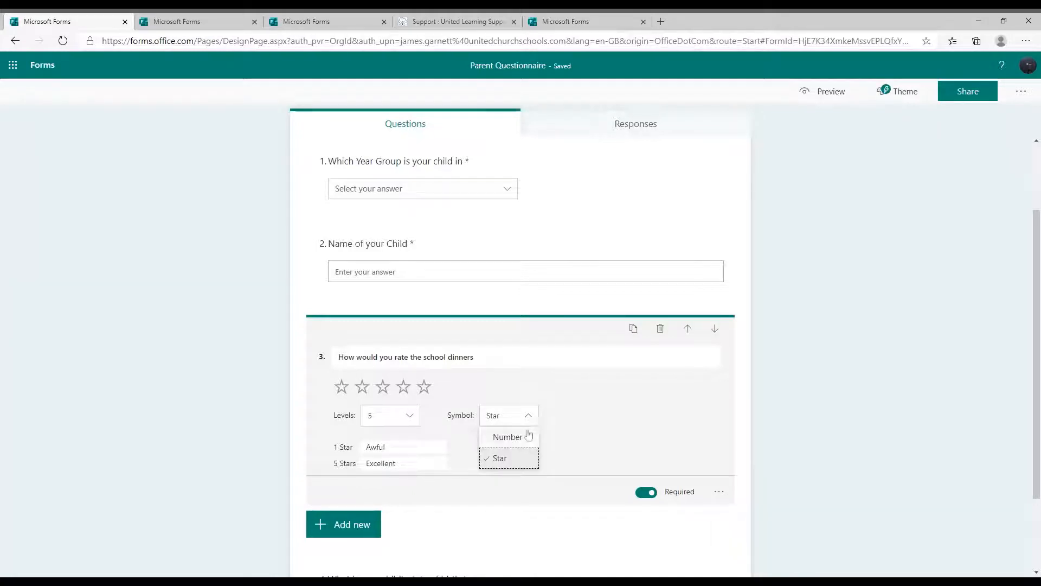
{"action": "left_click", "coordinate": [543, 442]}
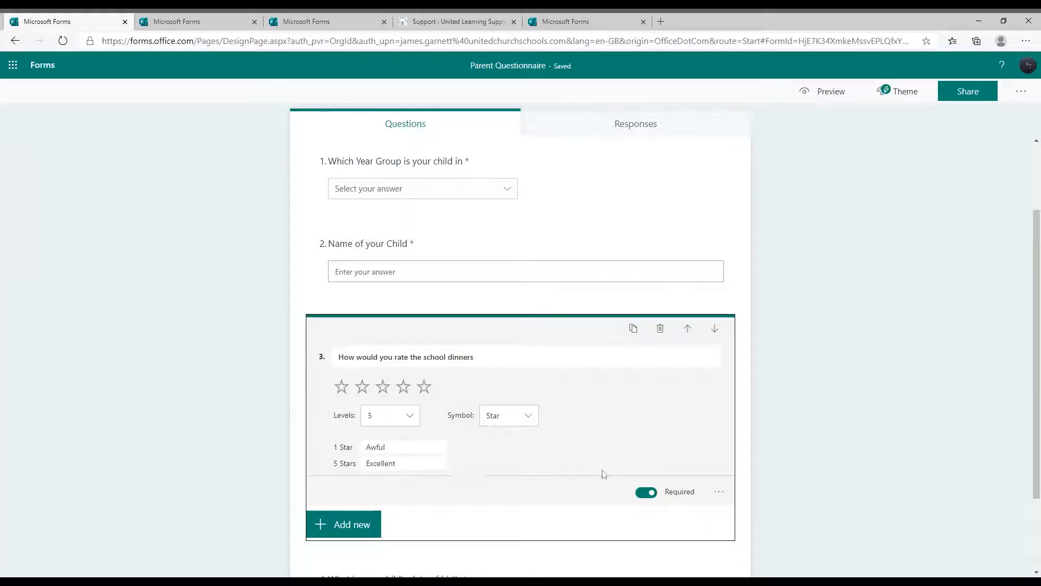
Add a Ranking question after the child's date of birth question
{"action": "scroll", "coordinate": [624, 468], "scroll_direction": "down", "scroll_amount": 2}
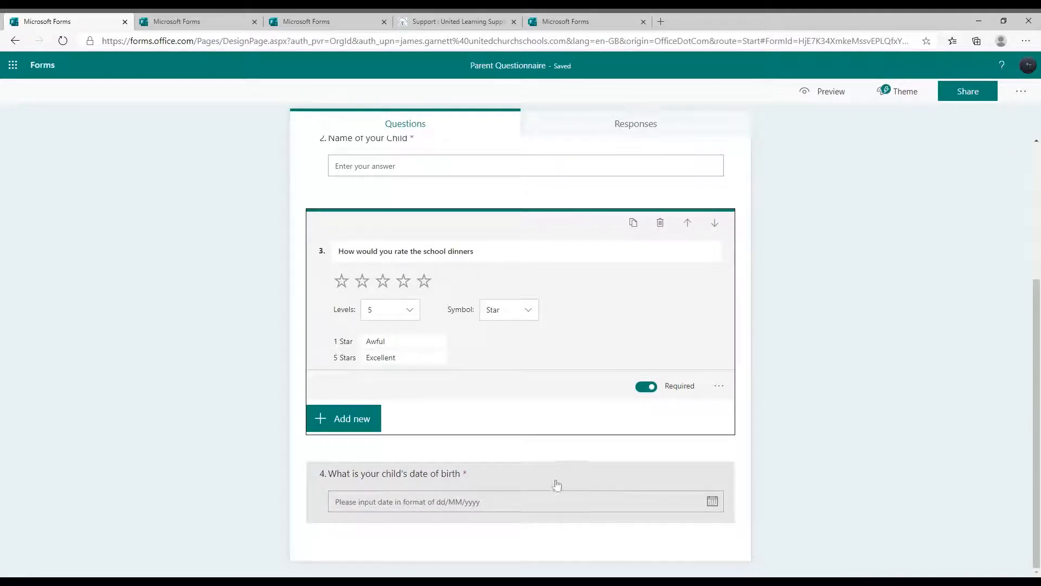
{"action": "left_click", "coordinate": [320, 500]}
{"action": "left_click", "coordinate": [334, 501]}
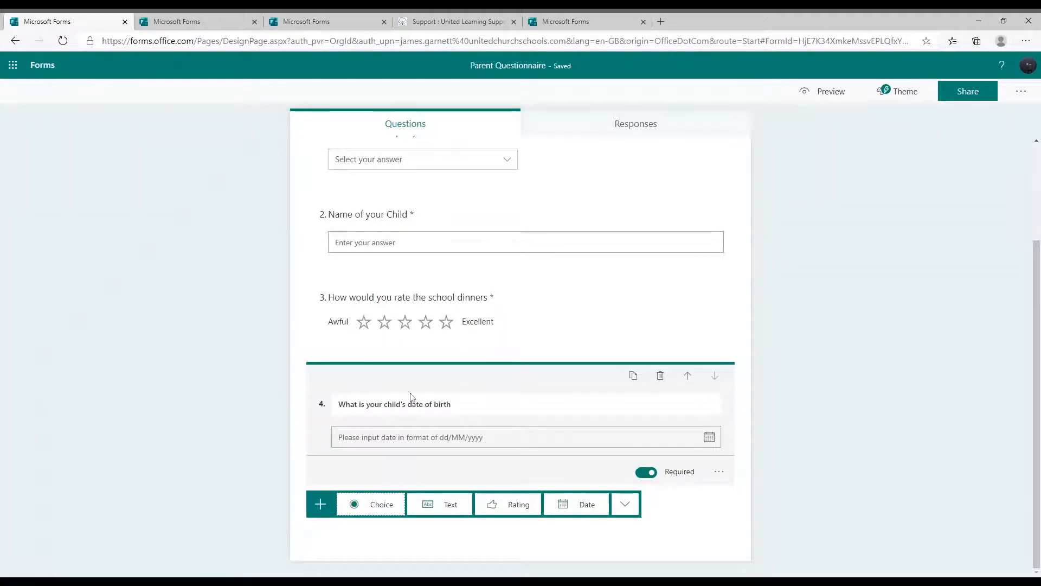
{"action": "left_click", "coordinate": [629, 507]}
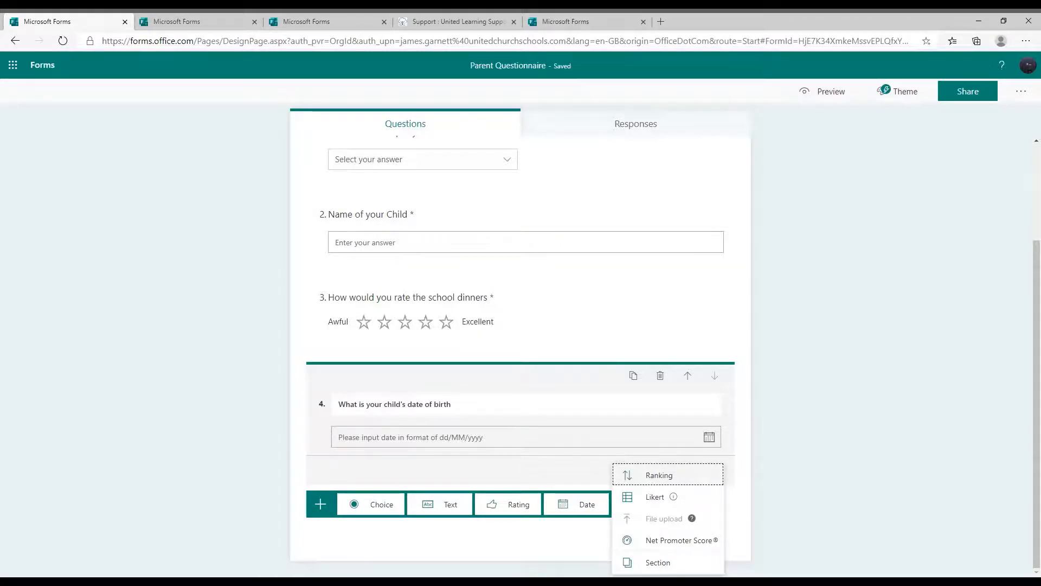
{"action": "left_click", "coordinate": [651, 475]}
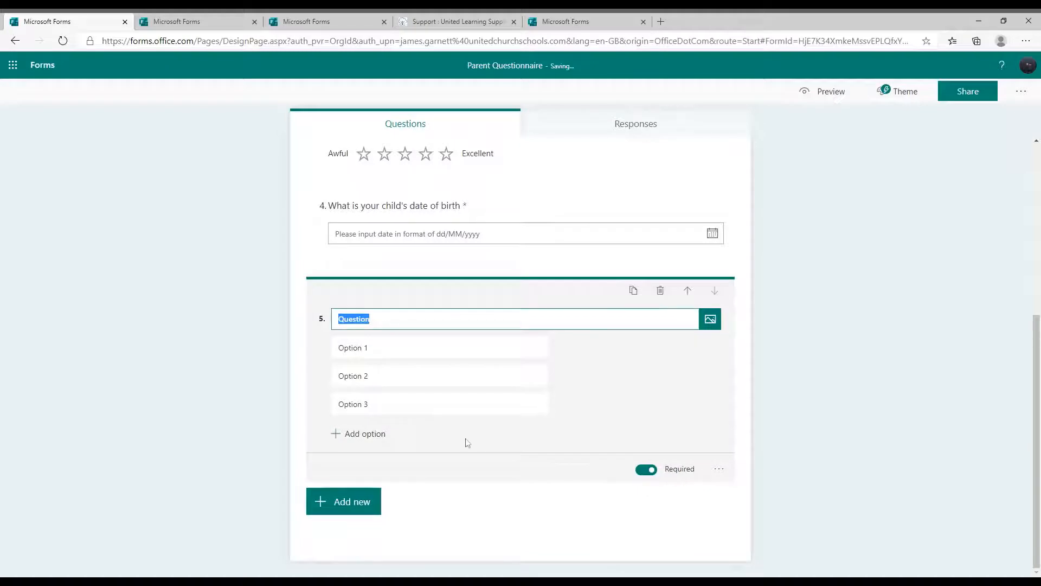
Title the ranking question "Which school options do you prefer - put in order of preference"
{"action": "type", "text": "Which"}
{"action": "type", "text": "school optuio"}
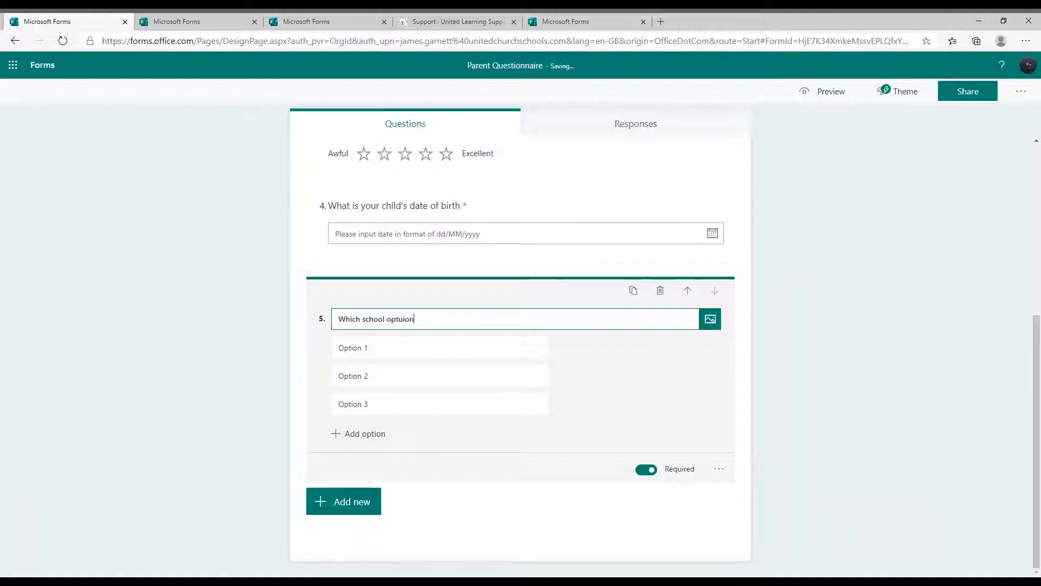
{"action": "type", "text": "i"}
{"action": "type", "text": "ons do you prefer - put in order opf"}
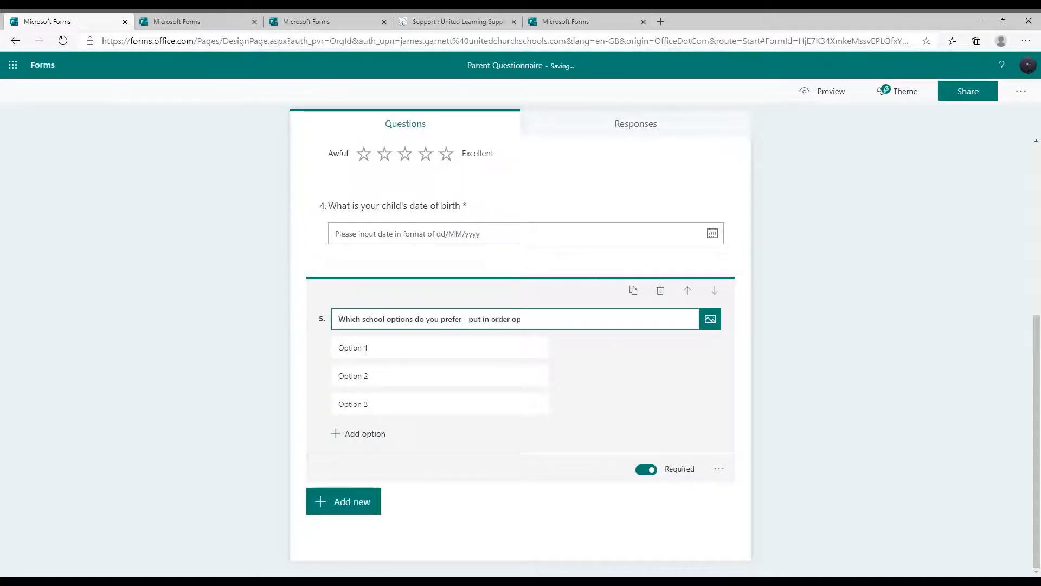
{"action": "key", "text": "BackSpace"}
{"action": "type", "text": "f prec"}
{"action": "key", "text": "BackSpace"}
{"action": "type", "text": "eference"}
{"action": "key", "text": "Tab"}
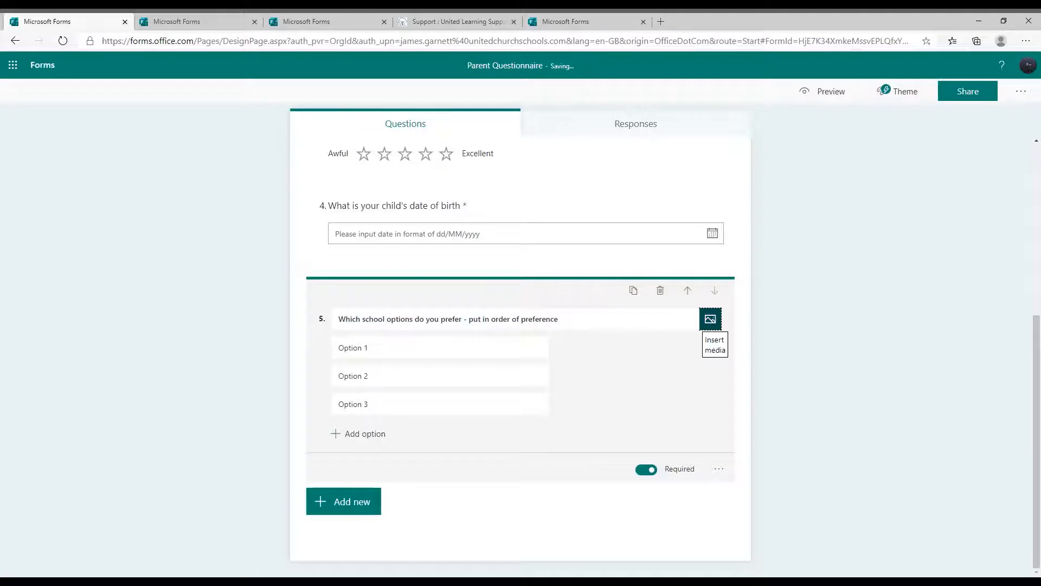
Name the ranking question's three options "After school PE", "Chess Club" and "Drama Club"
{"action": "key", "text": "Tab"}
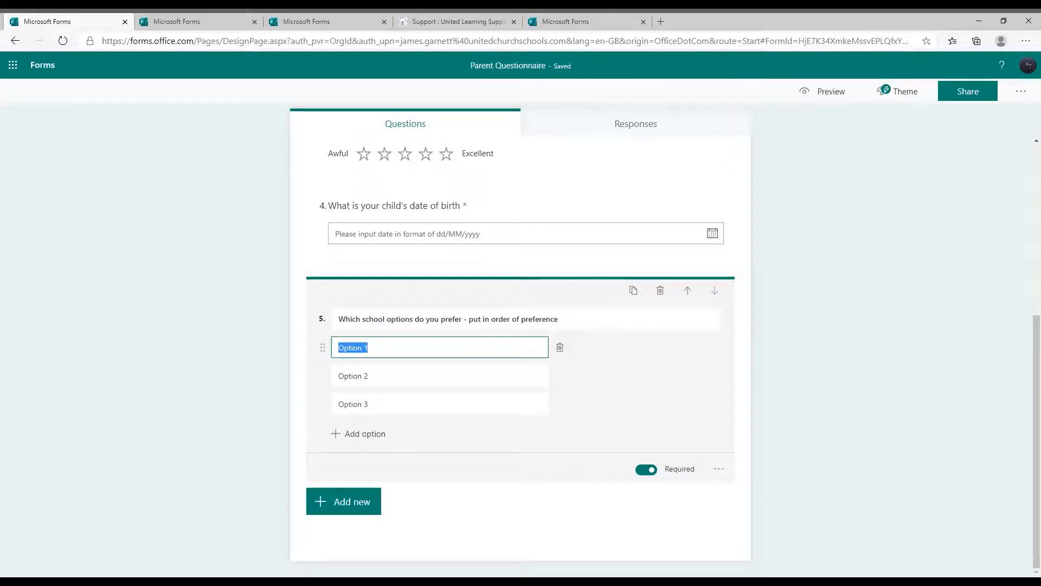
{"action": "key", "text": "BackSpace"}
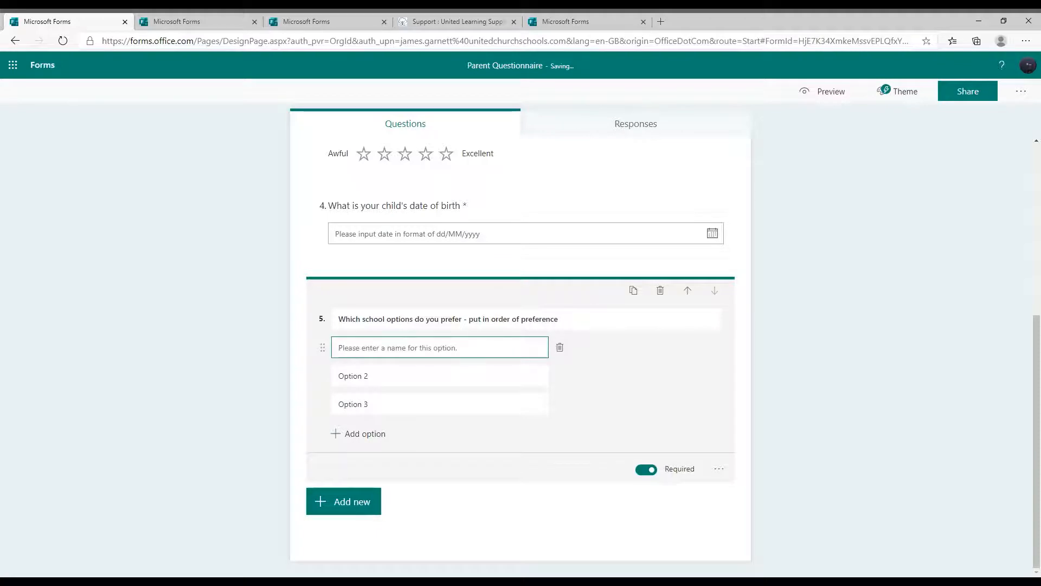
{"action": "type", "text": "Afte"}
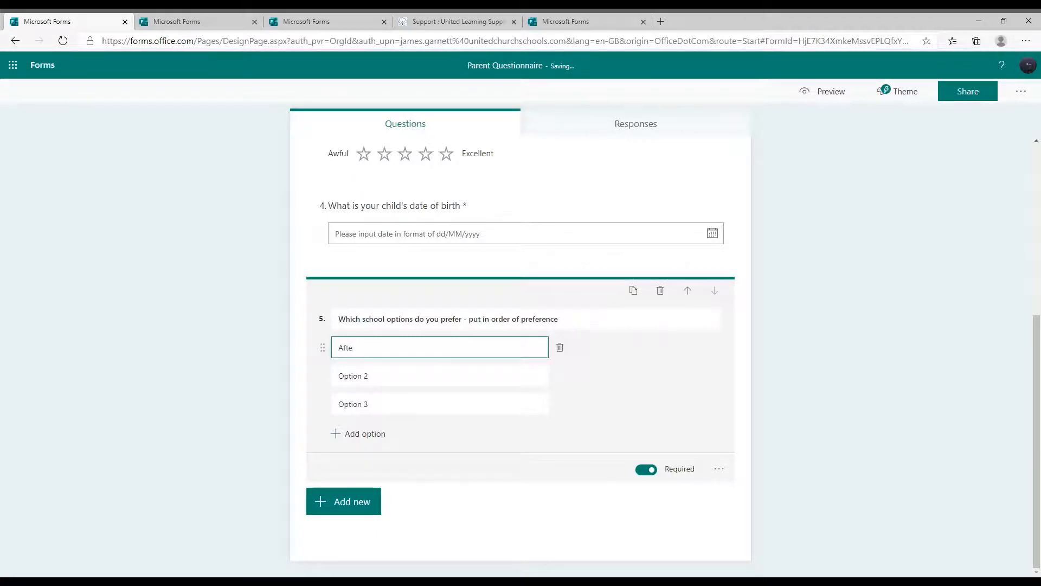
{"action": "type", "text": "r school PE"}
{"action": "key", "text": "Tab"}
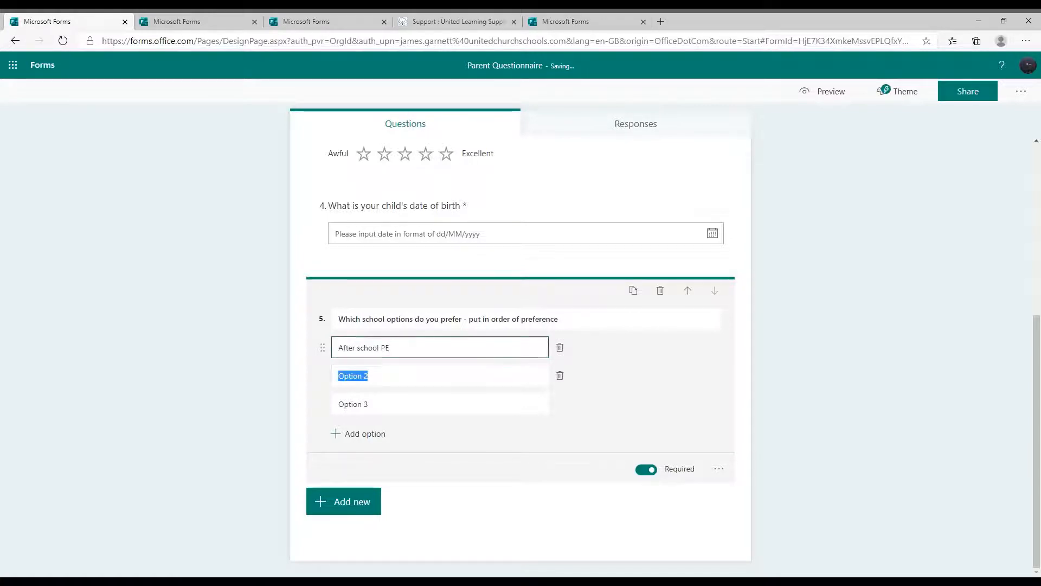
{"action": "type", "text": "Chess Club"}
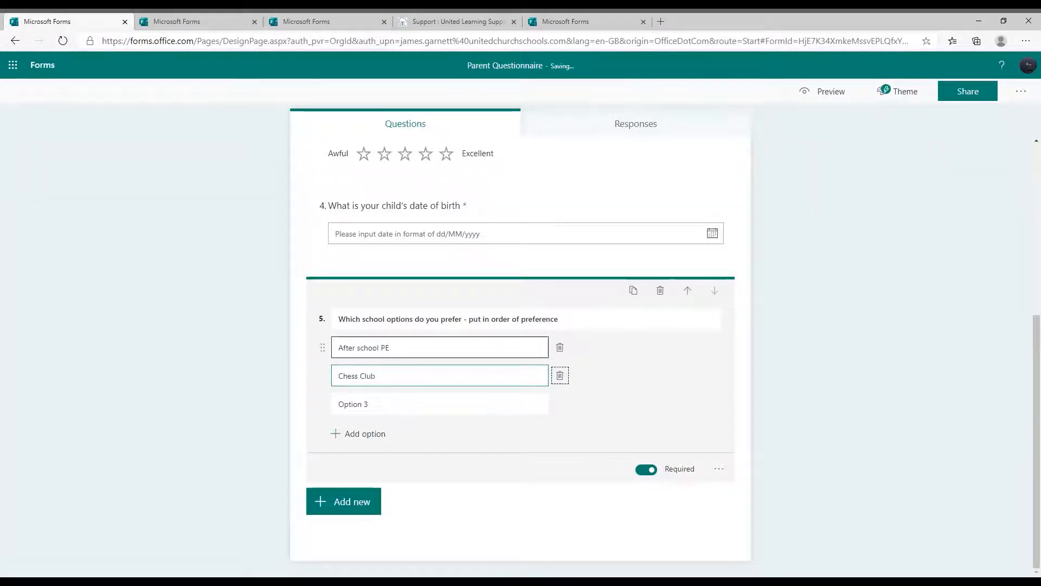
{"action": "key", "text": "Tab"}
{"action": "type", "text": "Dra"}
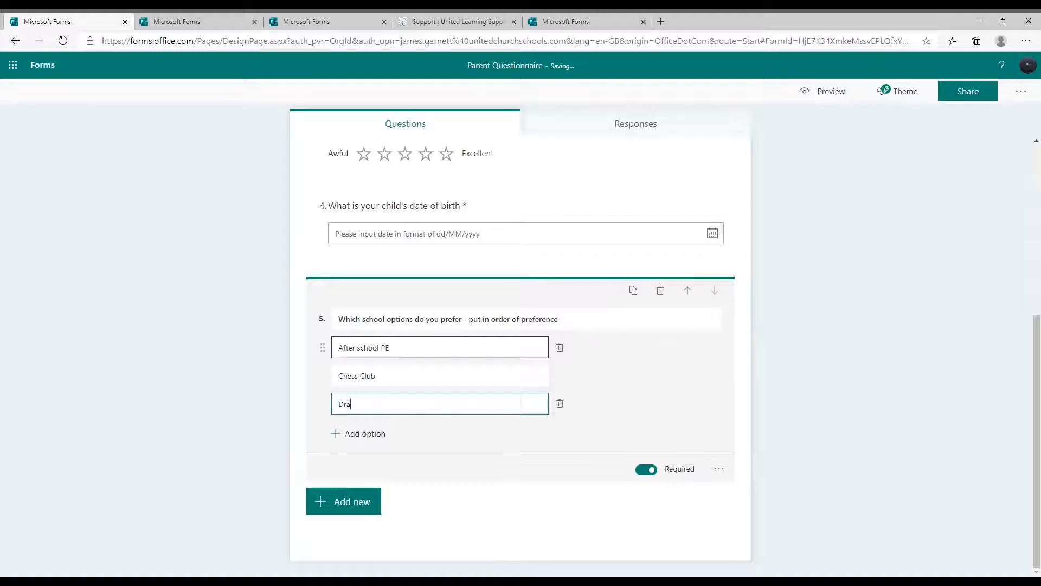
{"action": "type", "text": "ma Club"}
Add a fourth option named "Coding club" to the ranking question
{"action": "key", "text": "Tab"}
{"action": "key", "text": "Return"}
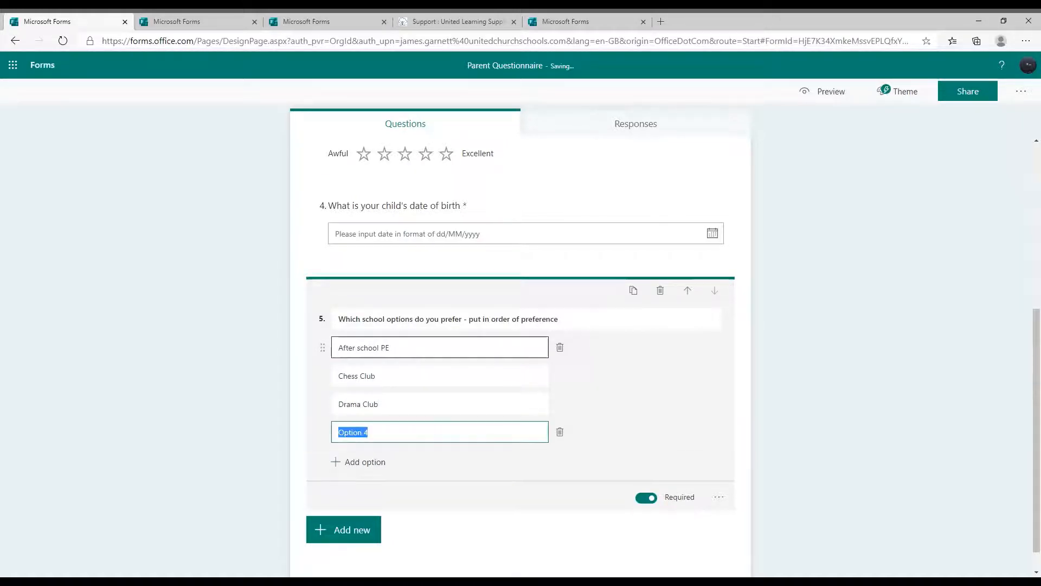
{"action": "type", "text": "Coding club"}
{"action": "left_click", "coordinate": [601, 384]}
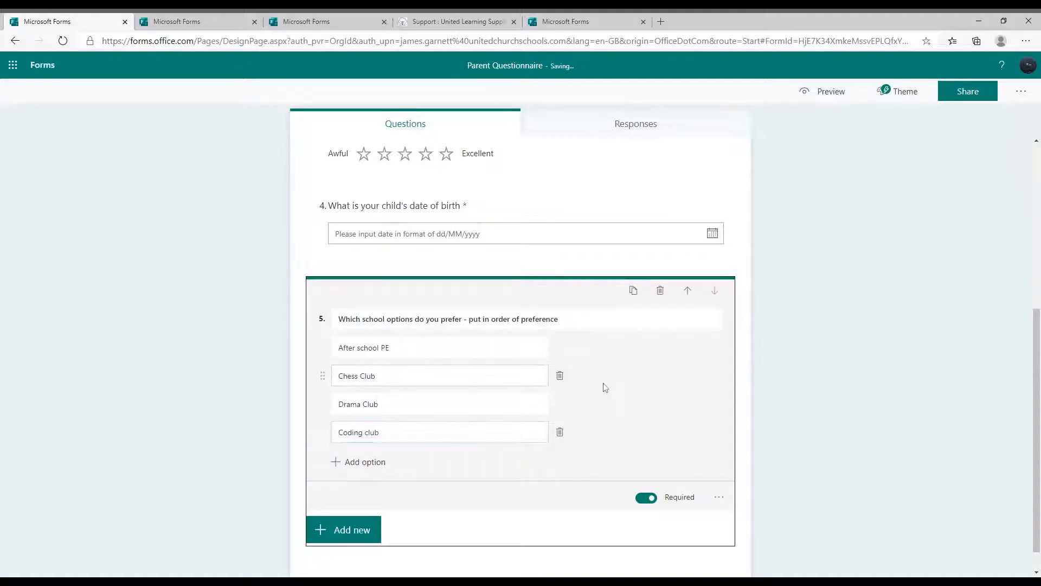
Preview the form, try reordering the clubs in the ranking question, and return to editing
{"action": "left_click", "coordinate": [828, 91]}
{"action": "scroll", "coordinate": [600, 295], "scroll_direction": "down", "scroll_amount": 5}
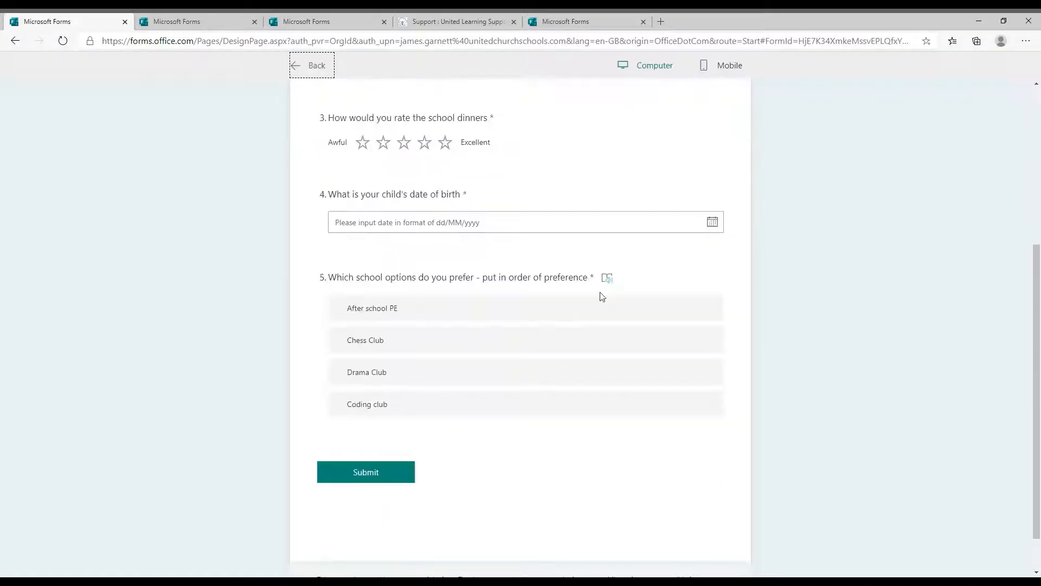
{"action": "mouse_move", "coordinate": [454, 355]}
{"action": "left_mouse_down"}
{"action": "mouse_move", "coordinate": [458, 284]}
{"action": "mouse_move", "coordinate": [438, 356]}
{"action": "left_mouse_up"}
{"action": "left_click_drag", "start_coordinate": [407, 259], "coordinate": [395, 303]}
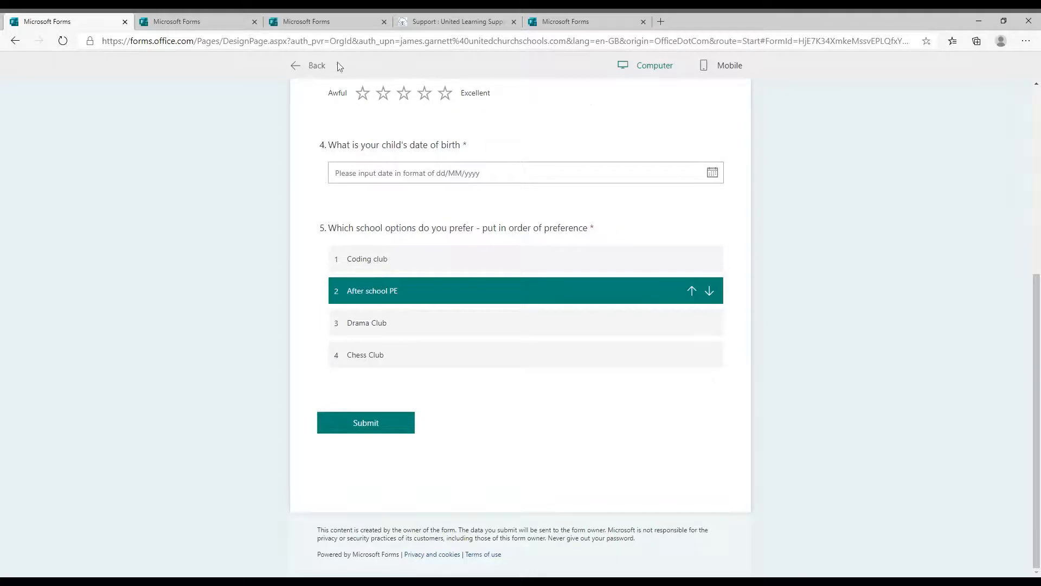
{"action": "left_click", "coordinate": [318, 66]}
Add a Likert question after the school options ranking question
{"action": "scroll", "coordinate": [532, 355], "scroll_direction": "down", "scroll_amount": 5}
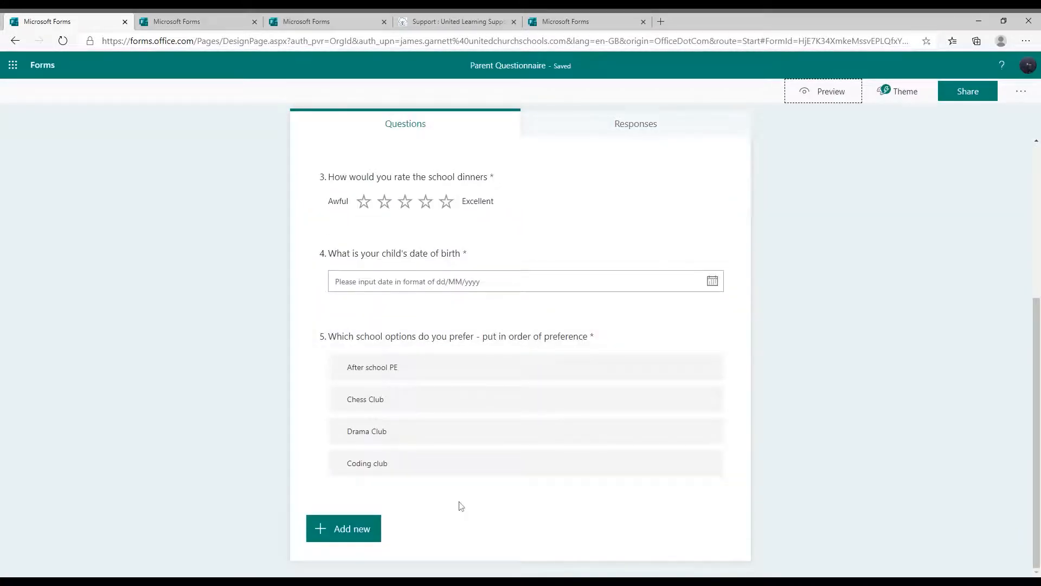
{"action": "left_click", "coordinate": [378, 522]}
{"action": "left_click", "coordinate": [628, 531]}
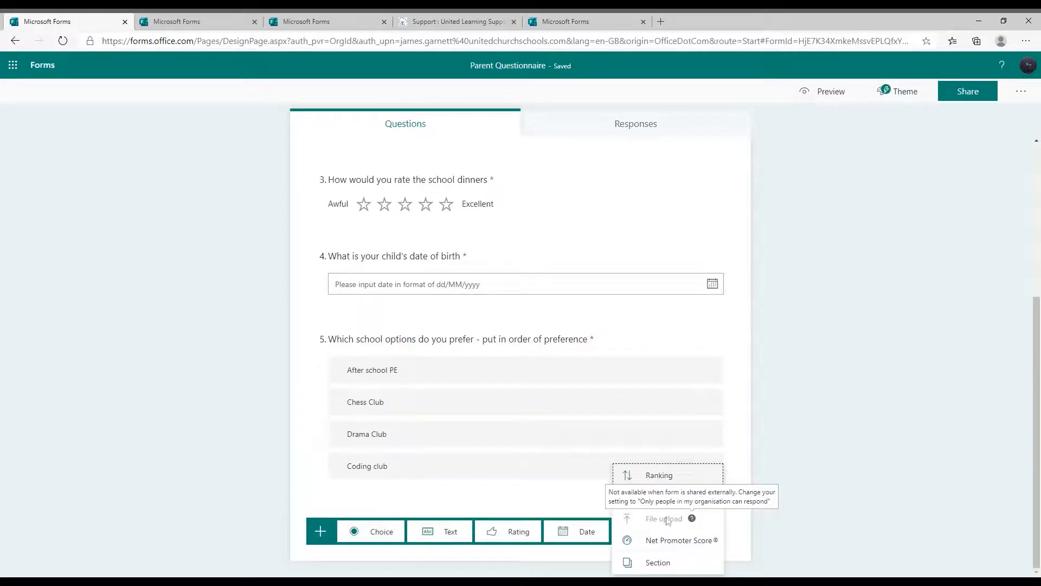
{"action": "mouse_move", "coordinate": [666, 506]}
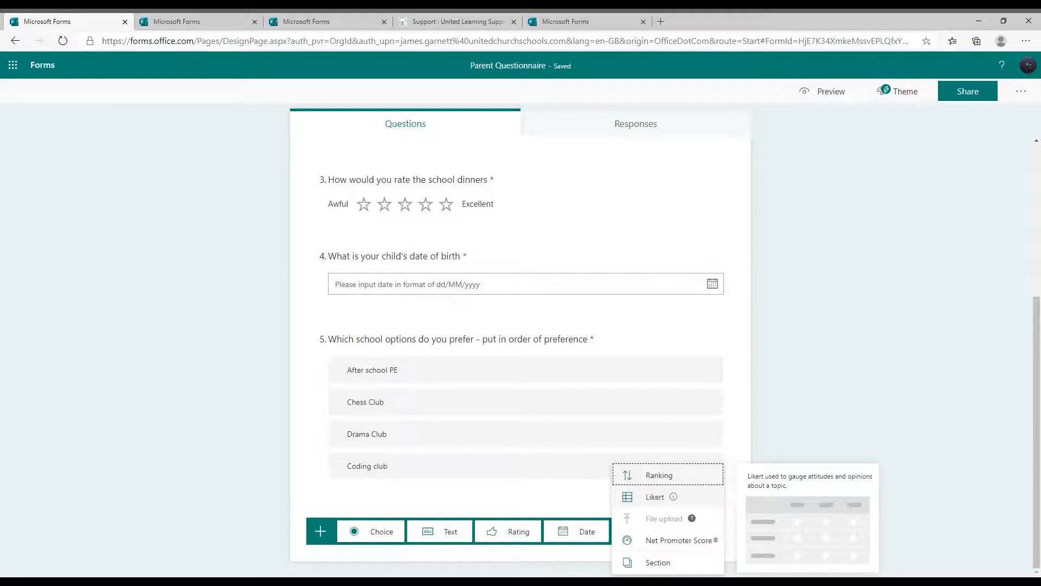
{"action": "left_click", "coordinate": [652, 502]}
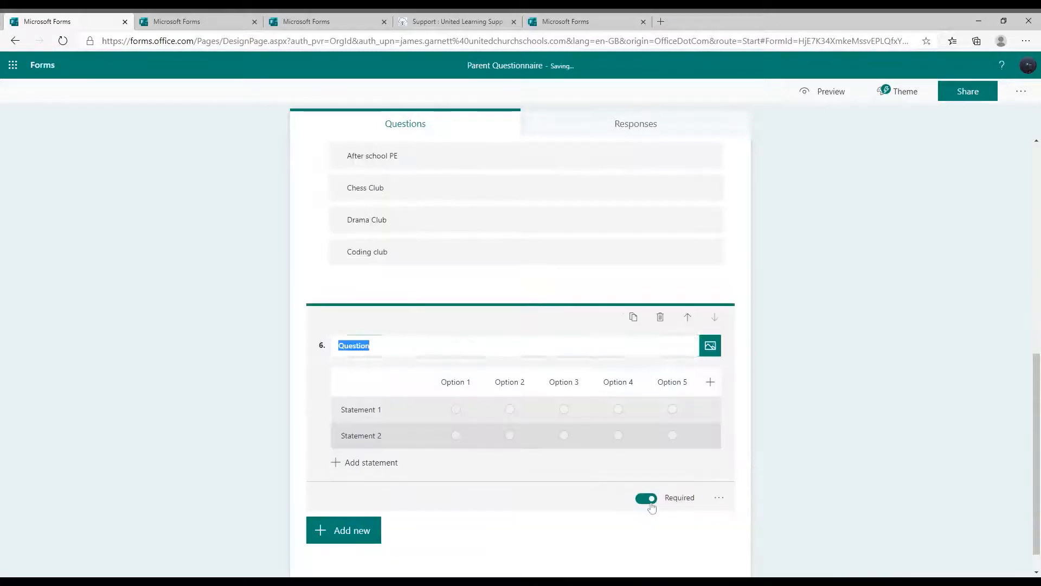
Set the Likert question's column options to Poor, Fair, Good, Very good, Exceptional and Excellent
{"action": "left_click", "coordinate": [456, 382]}
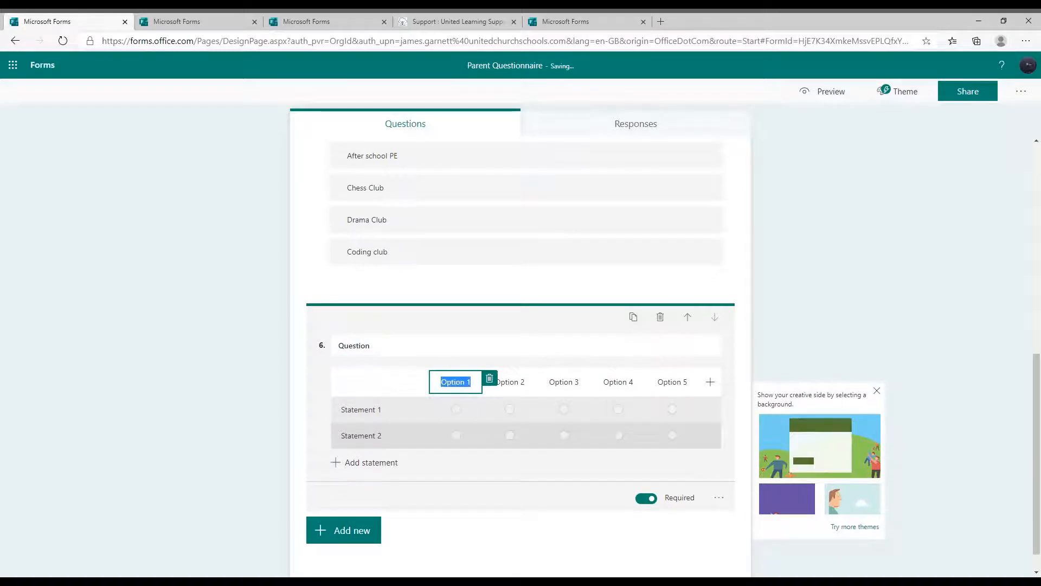
{"action": "type", "text": "Poor"}
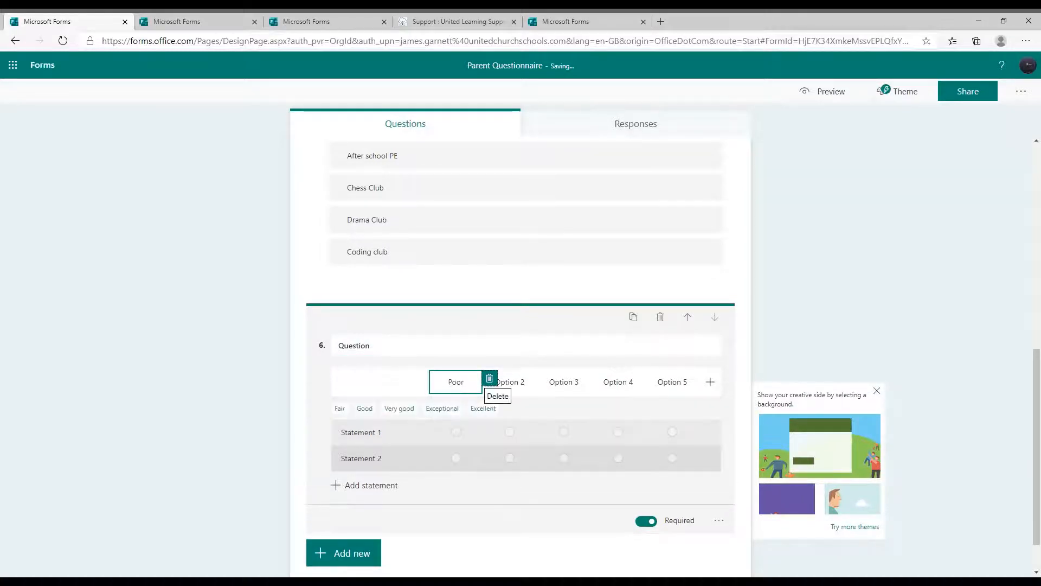
{"action": "left_click", "coordinate": [341, 410]}
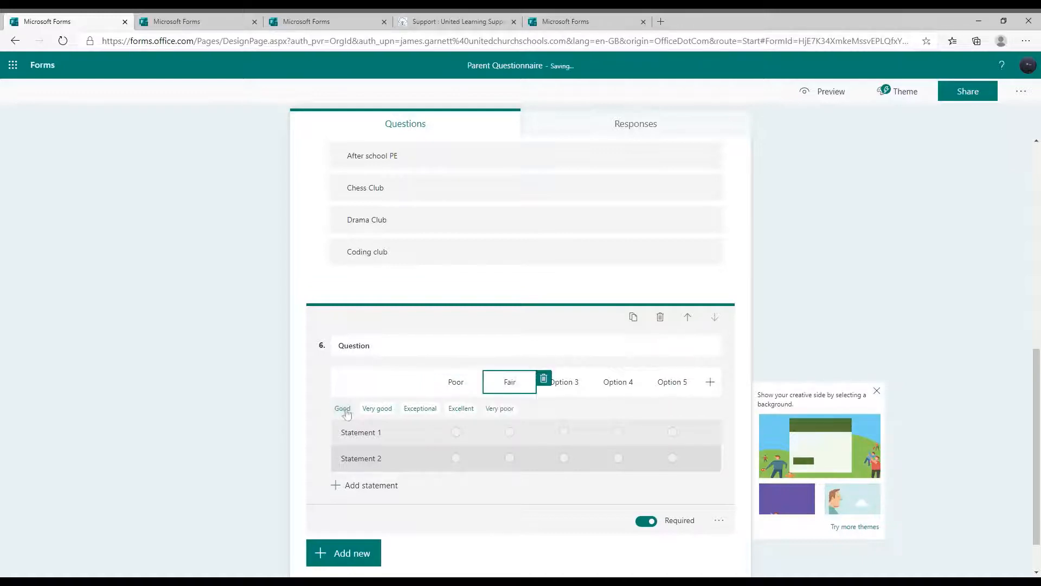
{"action": "left_click", "coordinate": [342, 410]}
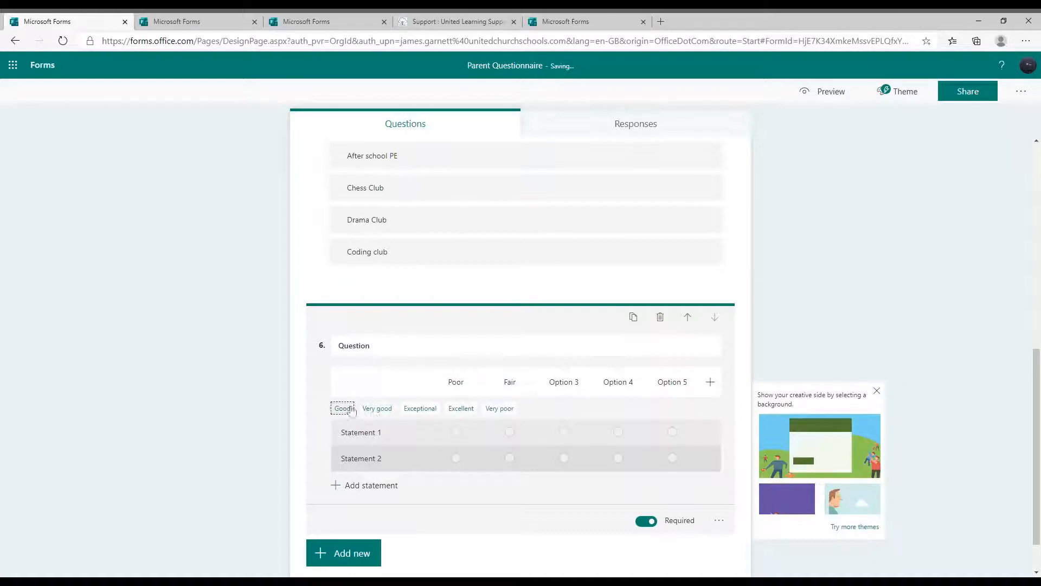
{"action": "left_click", "coordinate": [350, 409]}
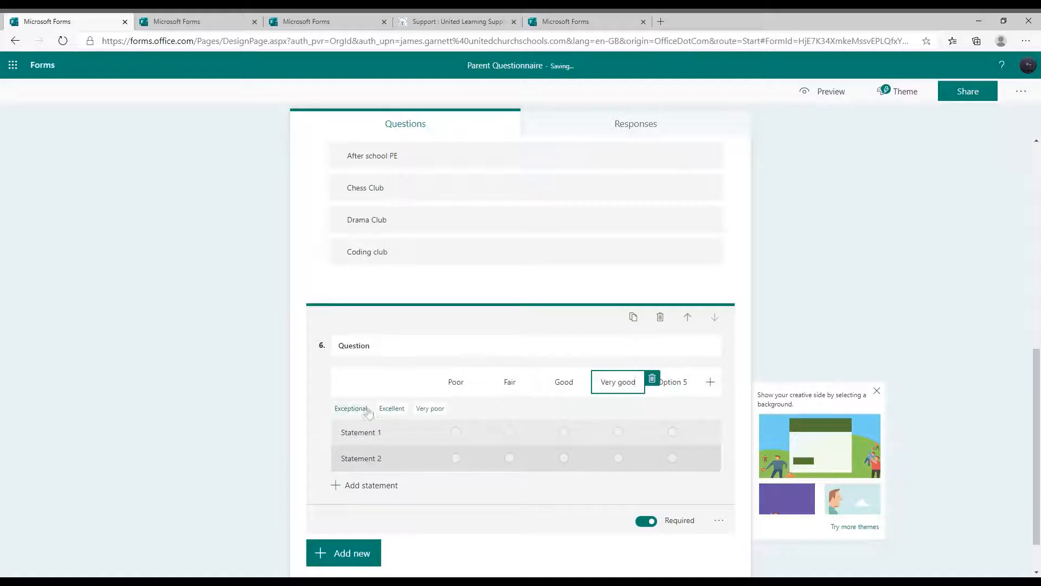
{"action": "left_click", "coordinate": [362, 410]}
{"action": "left_click", "coordinate": [349, 410]}
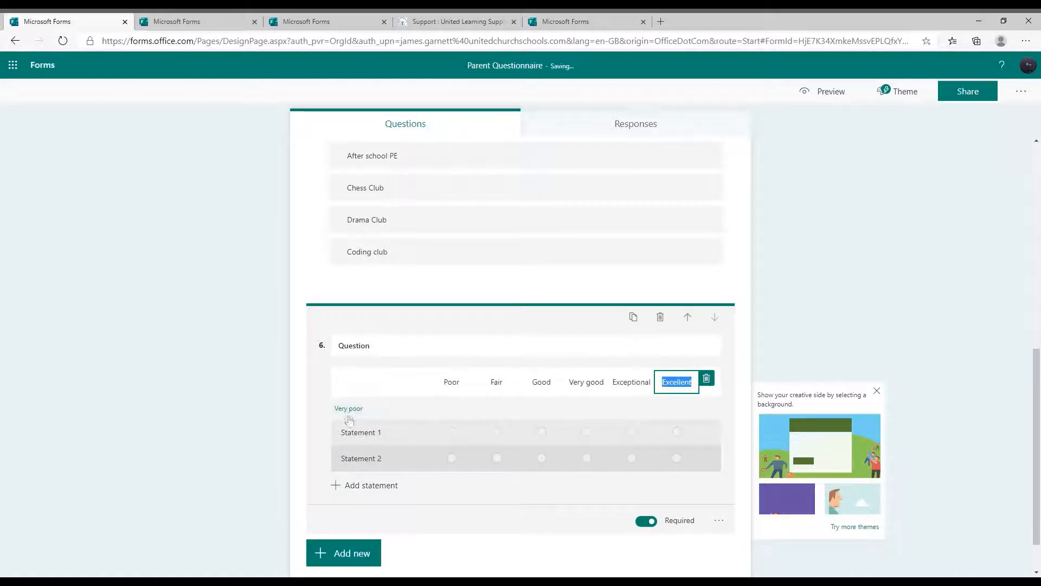
Name the Likert question's first two statements "School dinners" and "Breakfast club"
{"action": "key", "text": "Tab"}
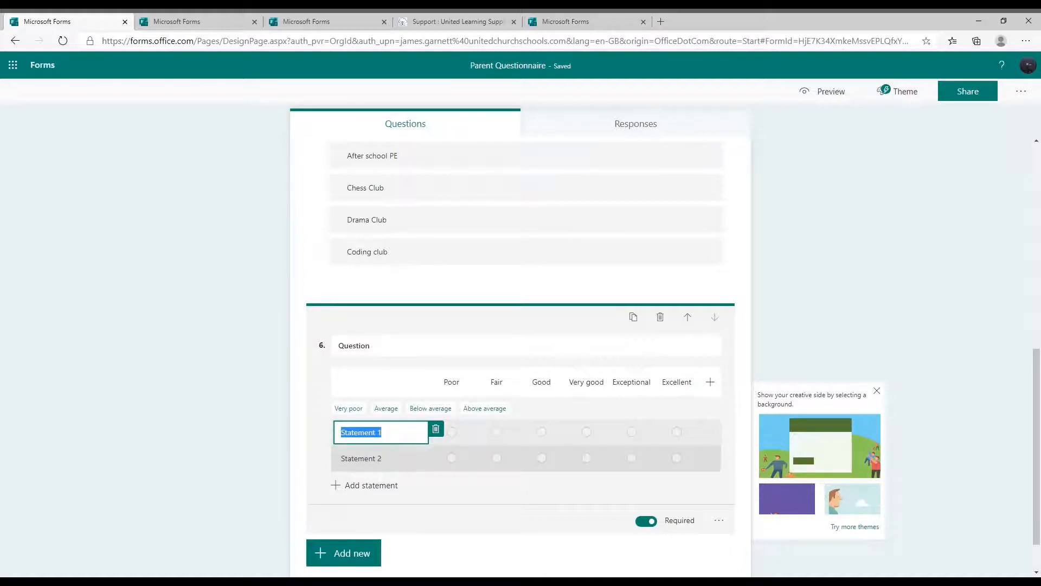
{"action": "type", "text": "Sxr"}
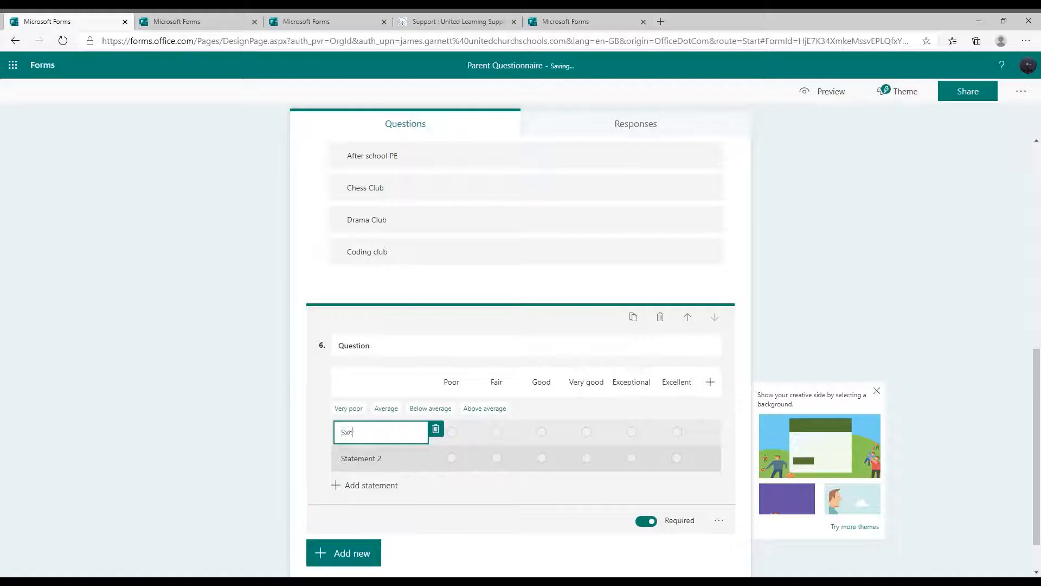
{"action": "key", "text": "BackSpace"}
{"action": "key", "text": "BackSpace"}
{"action": "type", "text": "hool dinners"}
{"action": "key", "text": "Tab"}
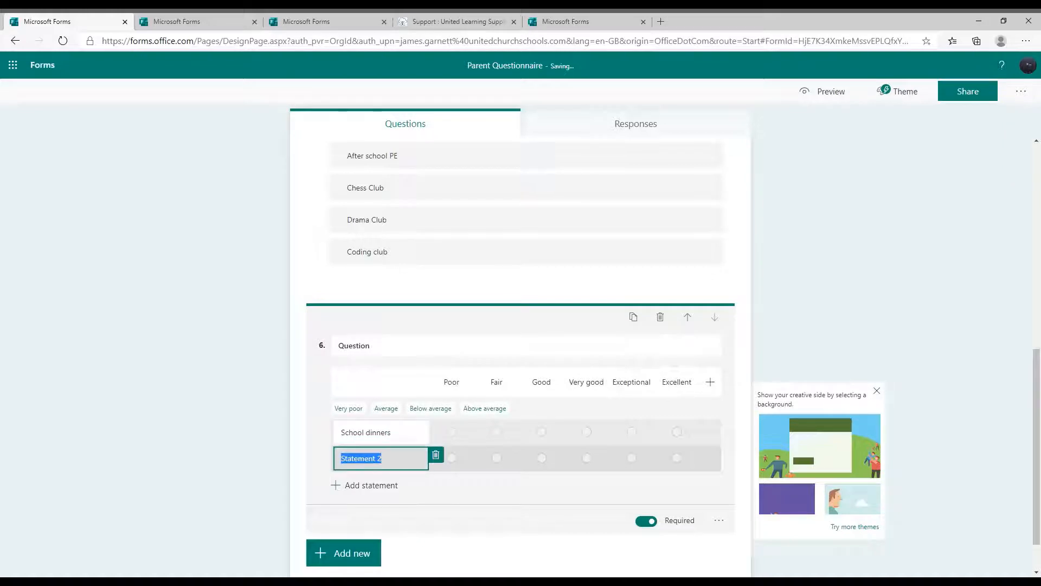
{"action": "type", "text": "Breakfast club"}
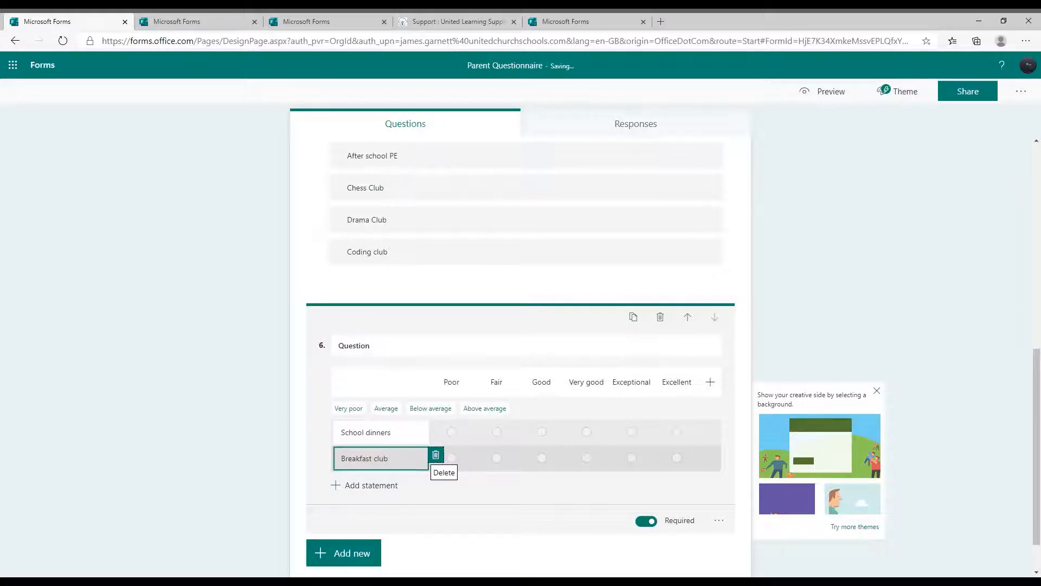
Add a third Likert statement, "After school club", and make the question optional
{"action": "left_click", "coordinate": [365, 485]}
{"action": "type", "text": "After school"}
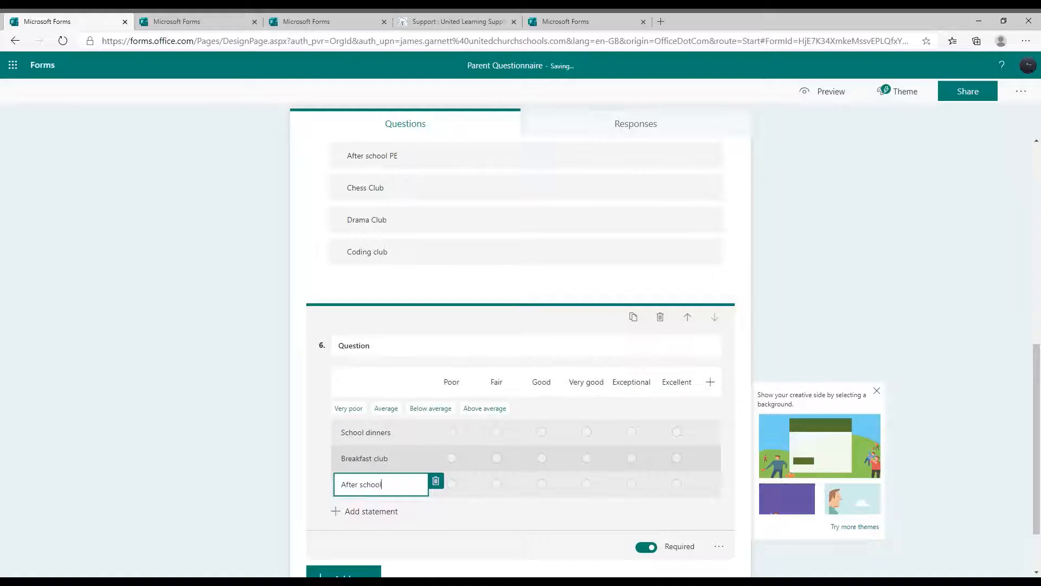
{"action": "type", "text": " clui"}
{"action": "key", "text": "BackSpace"}
{"action": "left_click", "coordinate": [648, 548]}
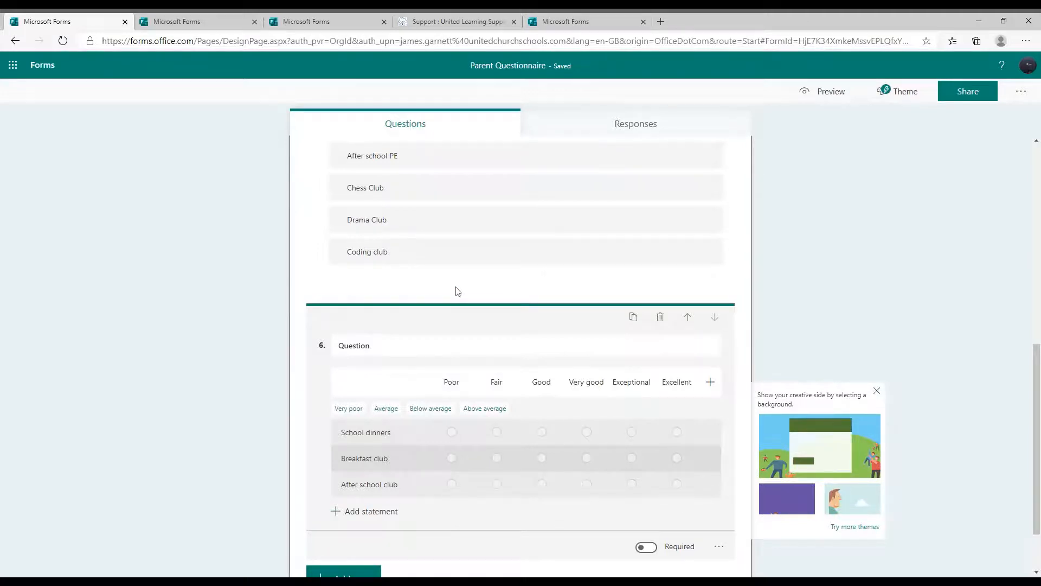
Insert a Choice question between the school options ranking question and the Likert question
{"action": "scroll", "coordinate": [472, 290], "scroll_direction": "up", "scroll_amount": 2}
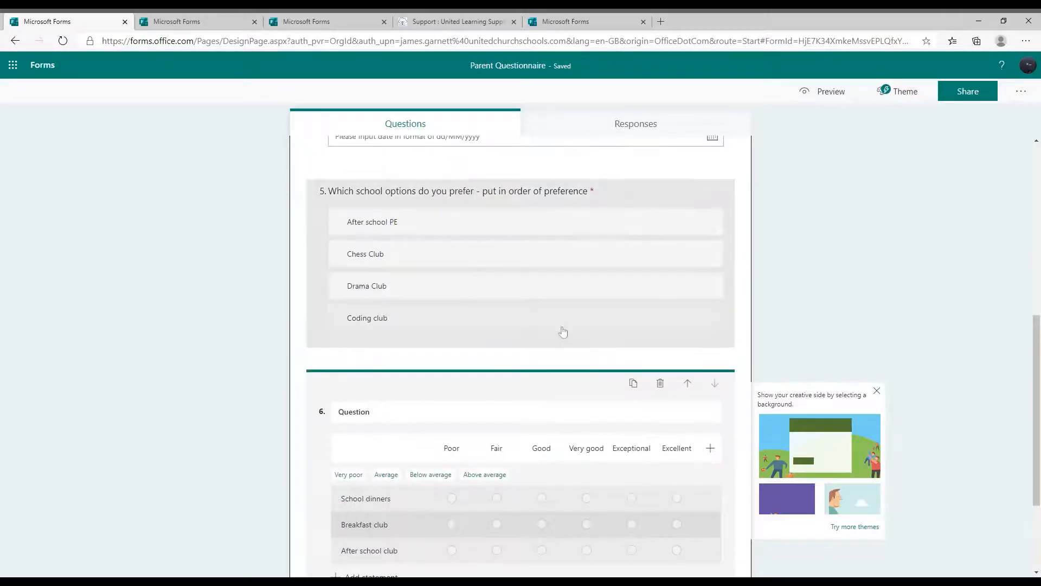
{"action": "left_click", "coordinate": [563, 331]}
{"action": "left_click", "coordinate": [321, 459]}
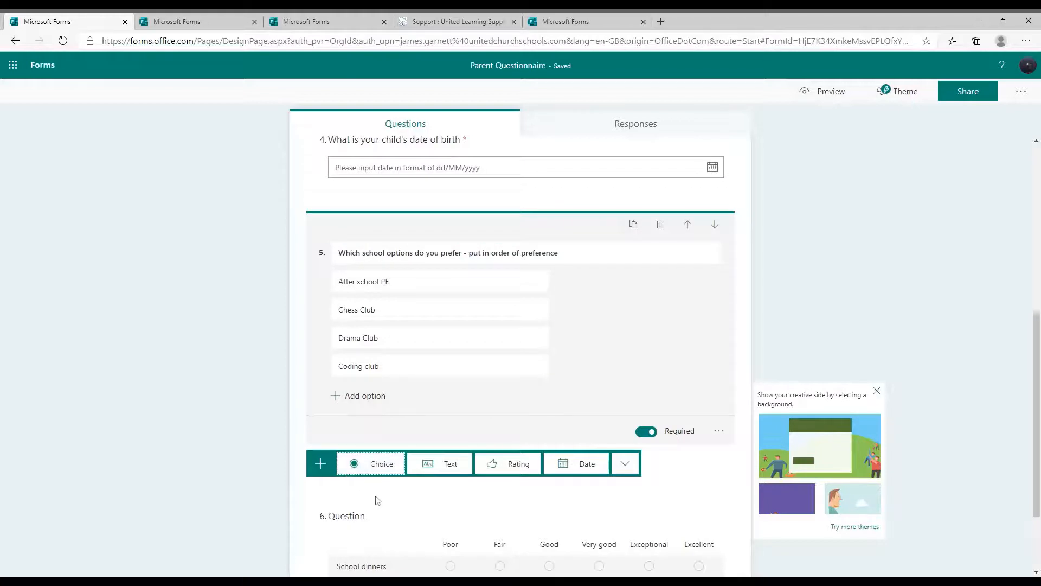
{"action": "left_click", "coordinate": [371, 468]}
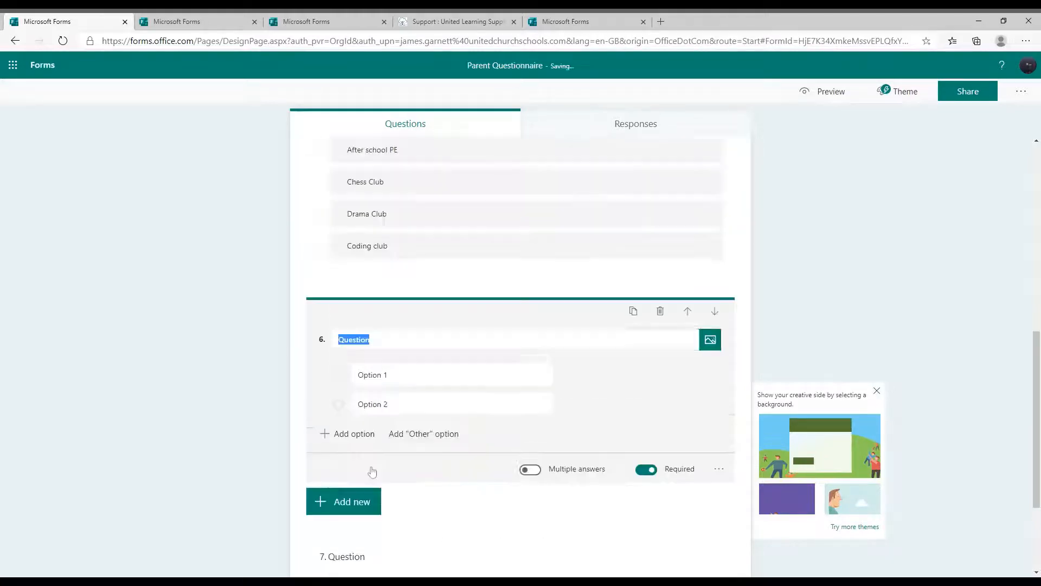
Title the choice question "Do you use before or after school clubs" and use the suggested answers Yes and No
{"action": "type", "text": "Do "}
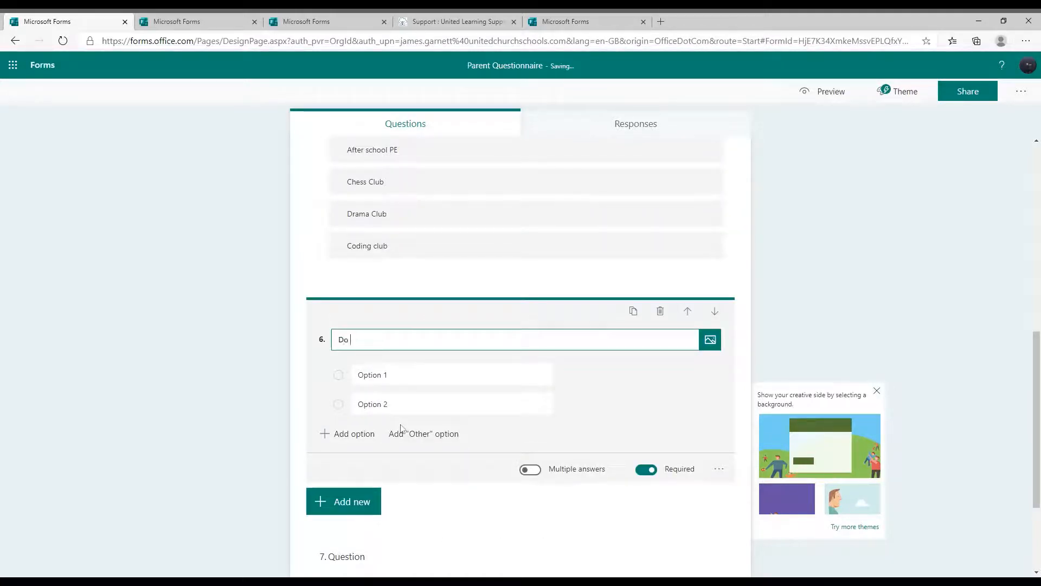
{"action": "type", "text": "you use"}
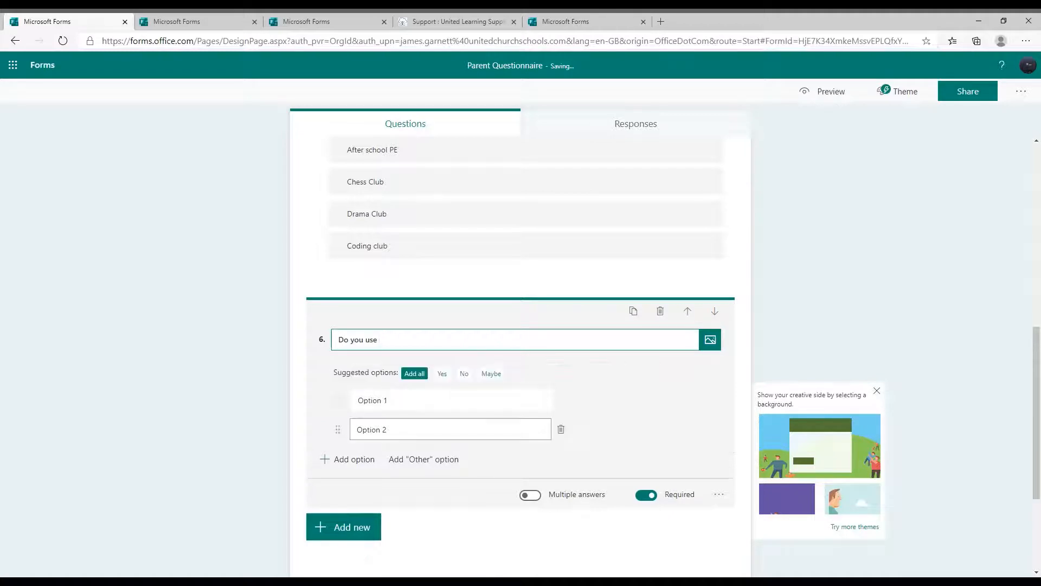
{"action": "type", "text": " before or after schioo"}
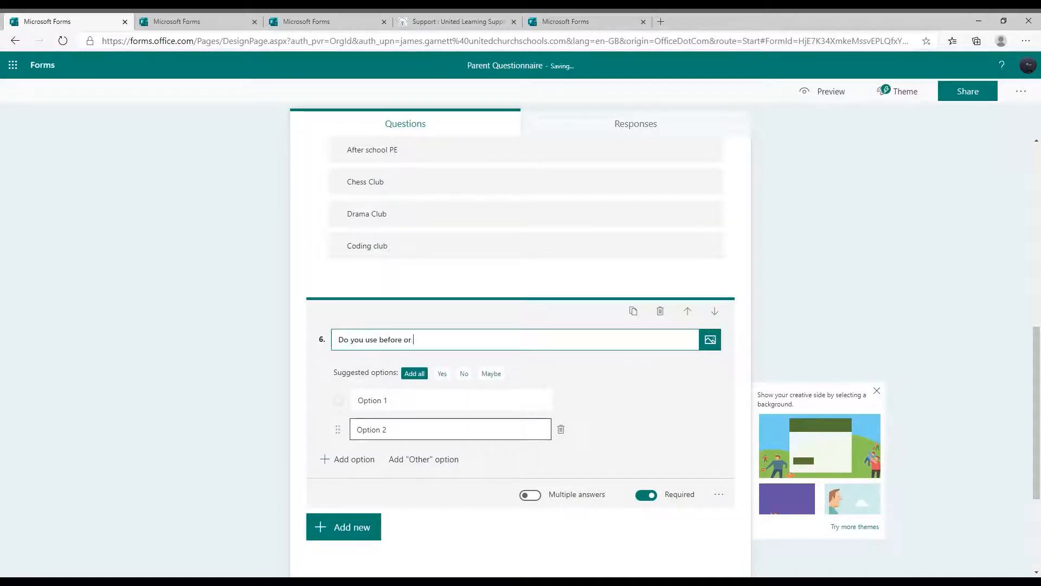
{"action": "key", "text": "BackSpace"}
{"action": "key", "text": "BackSpace"}
{"action": "key", "text": "BackSpace"}
{"action": "type", "text": "ool clubs"}
{"action": "left_click", "coordinate": [441, 374]}
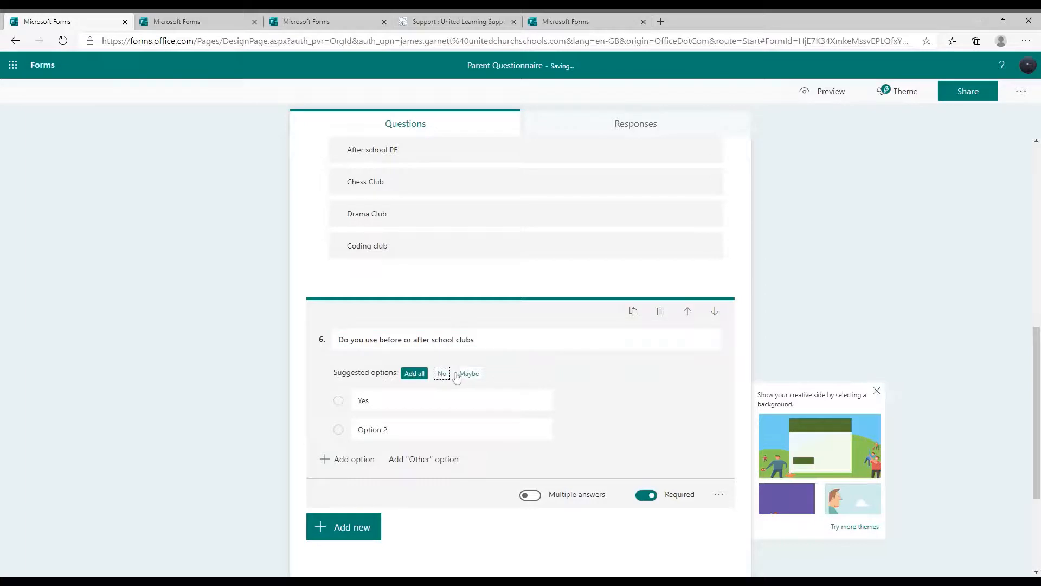
{"action": "left_click", "coordinate": [442, 374]}
Add branching to the clubs question so Yes goes to Next and No goes to End of the form, and return to editing
{"action": "scroll", "coordinate": [617, 429], "scroll_direction": "down", "scroll_amount": 3}
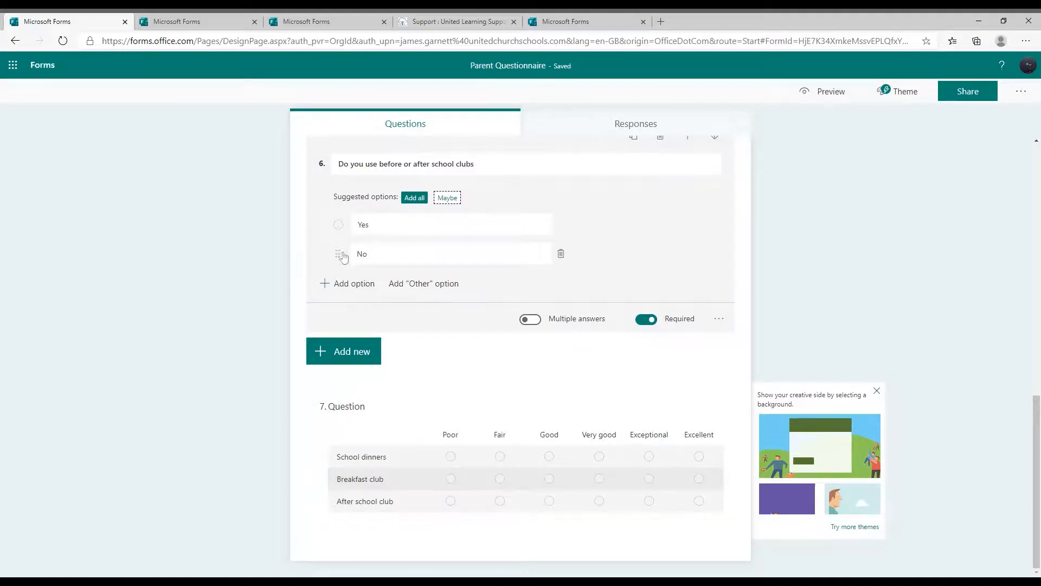
{"action": "left_click", "coordinate": [719, 321]}
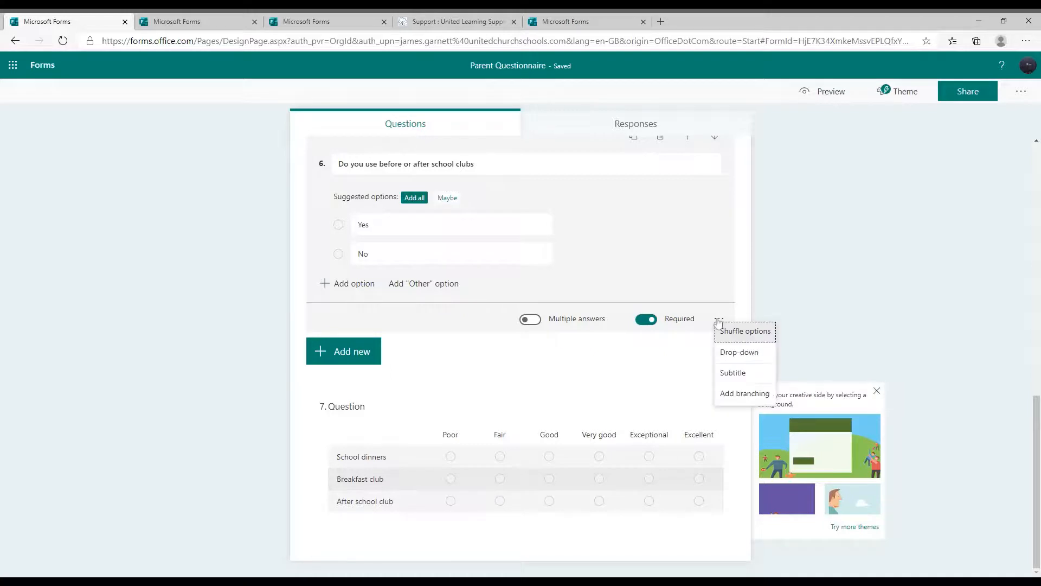
{"action": "left_click", "coordinate": [731, 396]}
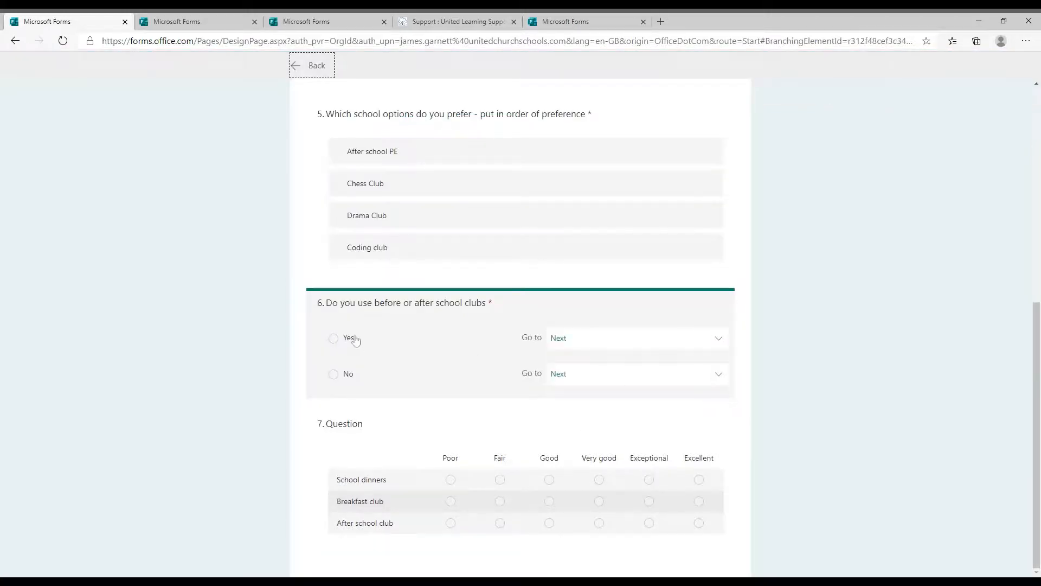
{"action": "left_click", "coordinate": [718, 337]}
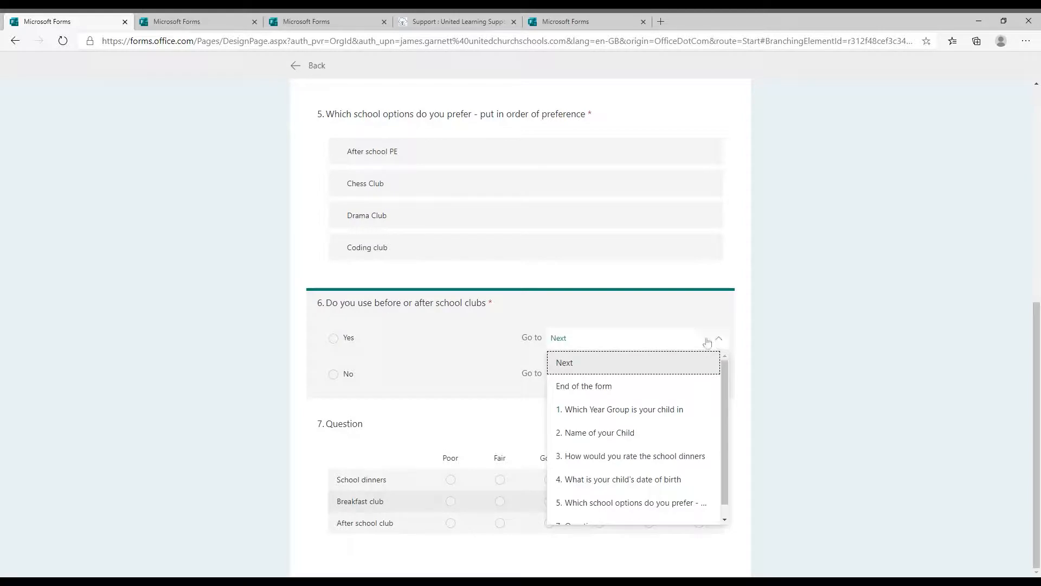
{"action": "left_click", "coordinate": [654, 361]}
{"action": "left_click", "coordinate": [621, 380]}
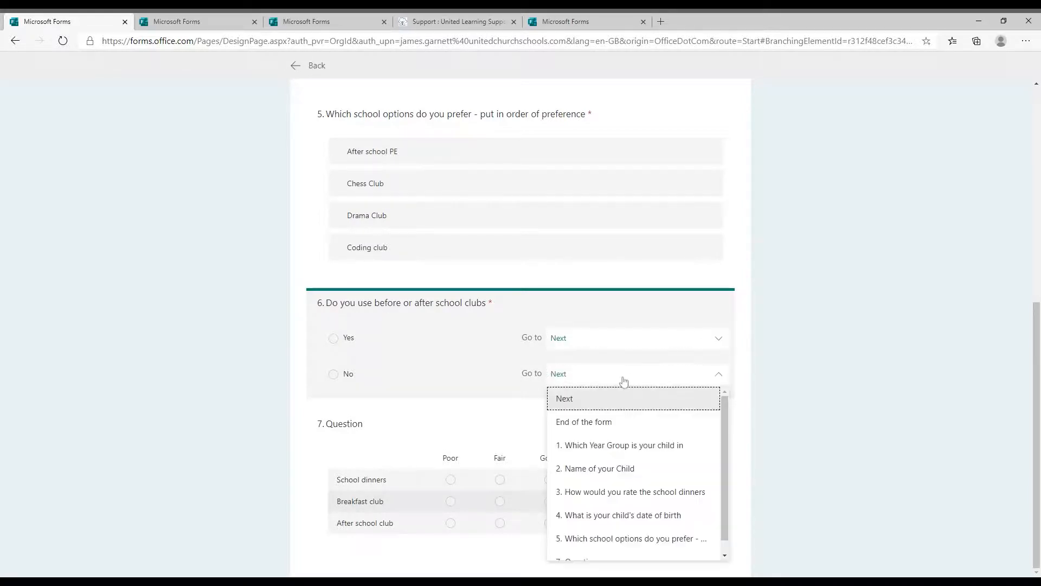
{"action": "left_click", "coordinate": [580, 422]}
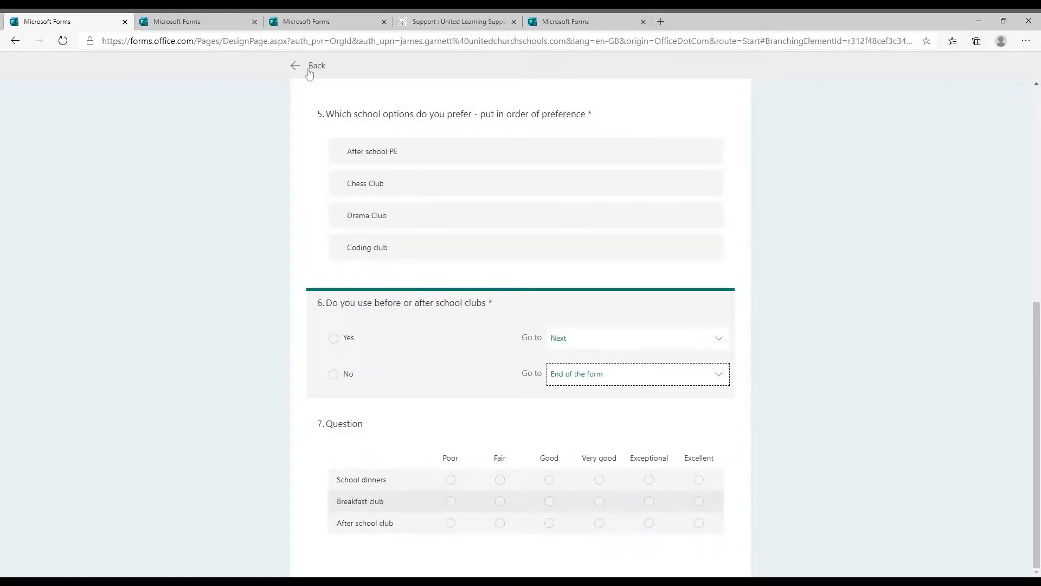
{"action": "left_click", "coordinate": [311, 66]}
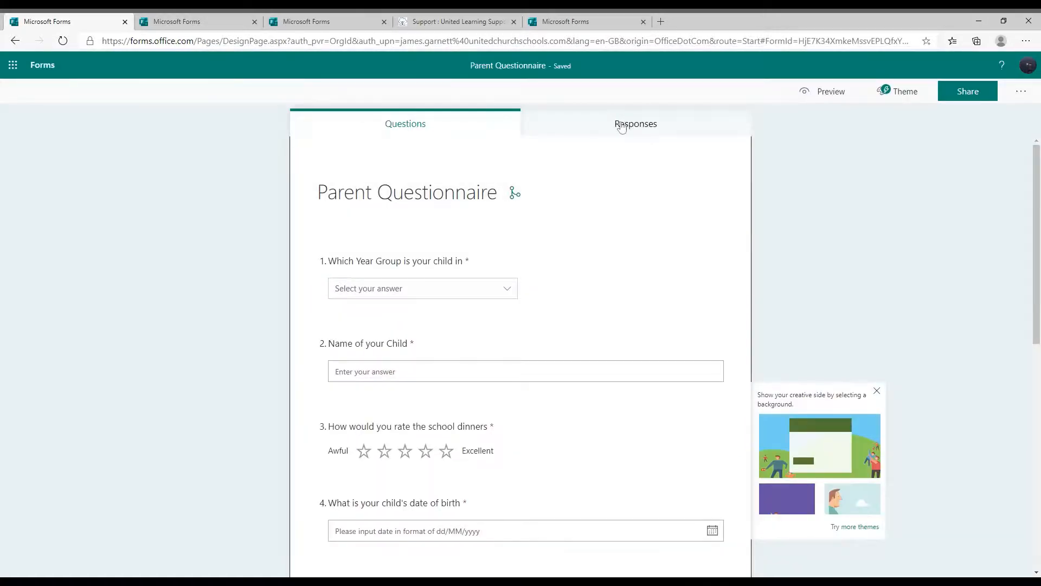
Preview the form, test the branching by answering Yes and No to the clubs question, and return to editing
{"action": "left_click", "coordinate": [811, 94]}
{"action": "scroll", "coordinate": [469, 273], "scroll_direction": "down", "scroll_amount": 5}
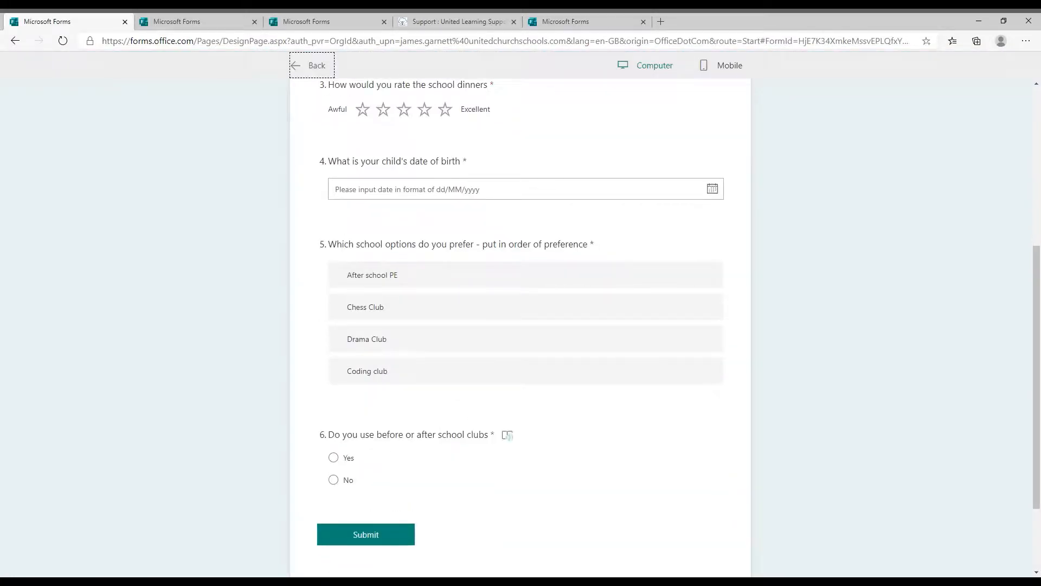
{"action": "left_click", "coordinate": [333, 458]}
{"action": "scroll", "coordinate": [391, 467], "scroll_direction": "down", "scroll_amount": 2}
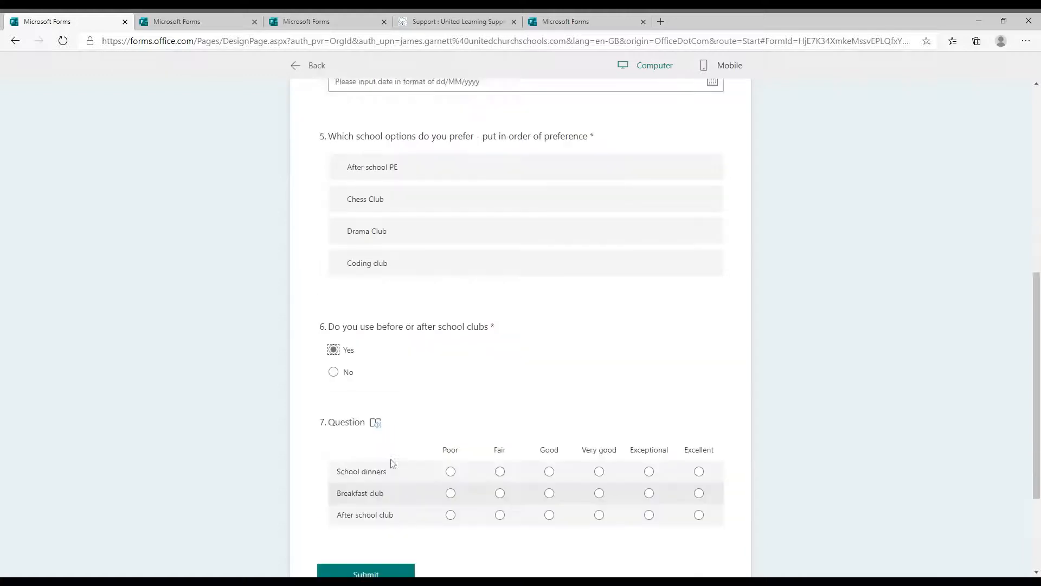
{"action": "scroll", "coordinate": [393, 464], "scroll_direction": "down", "scroll_amount": 1}
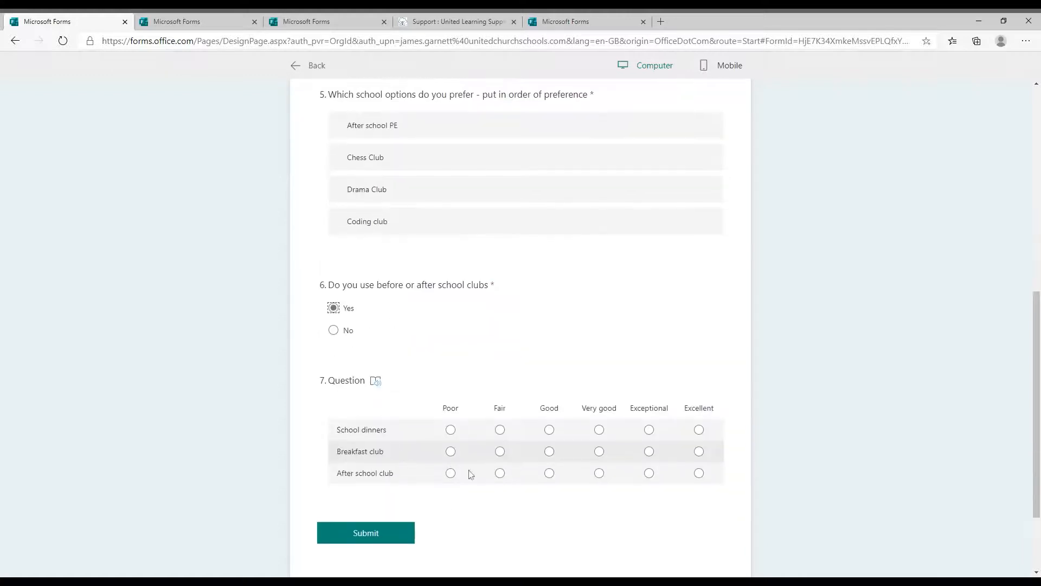
{"action": "left_click", "coordinate": [336, 332]}
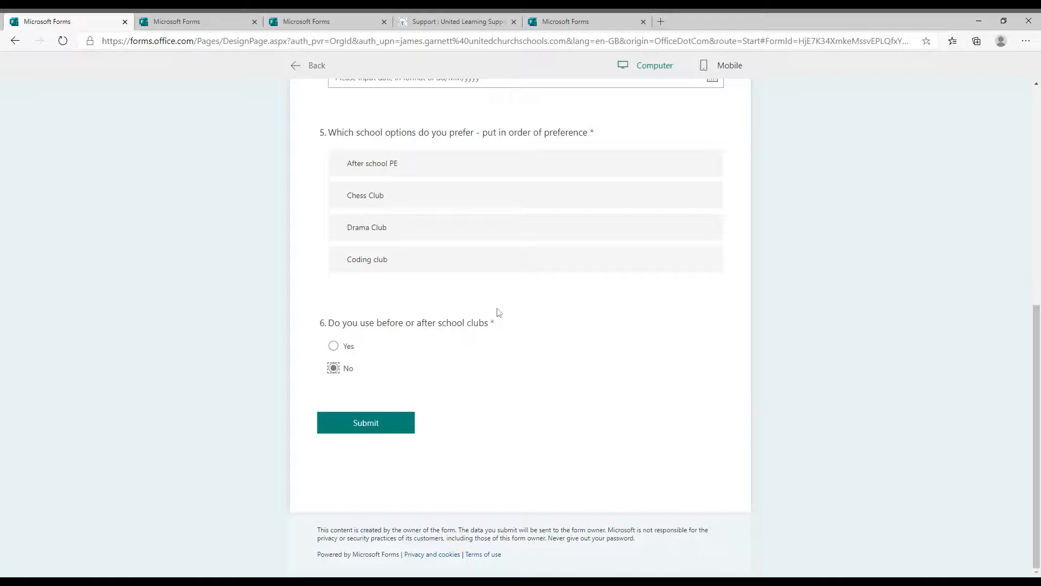
{"action": "scroll", "coordinate": [533, 319], "scroll_direction": "up", "scroll_amount": 6}
{"action": "scroll", "coordinate": [535, 319], "scroll_direction": "up", "scroll_amount": 1}
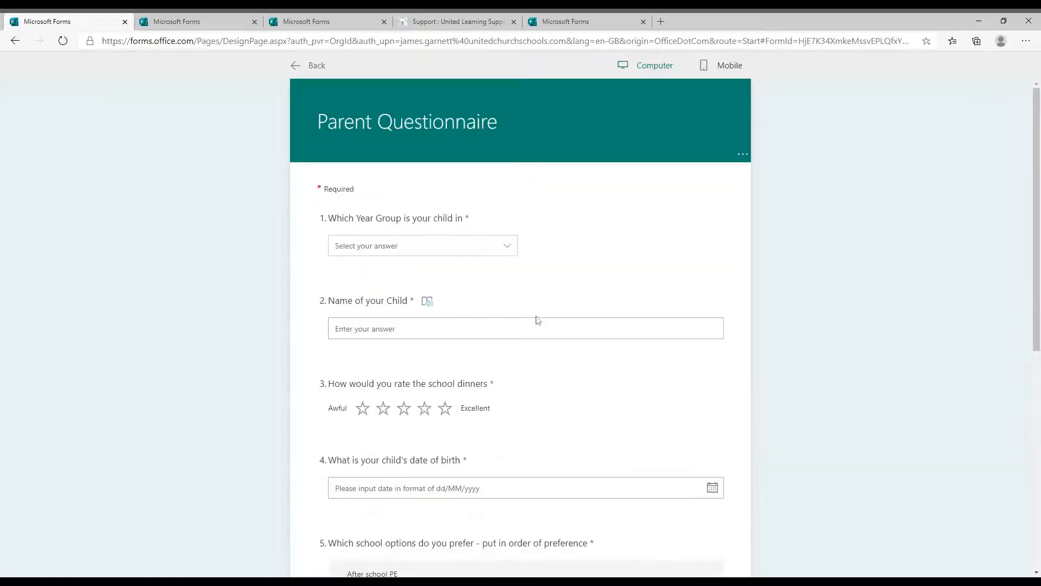
{"action": "left_click", "coordinate": [304, 67]}
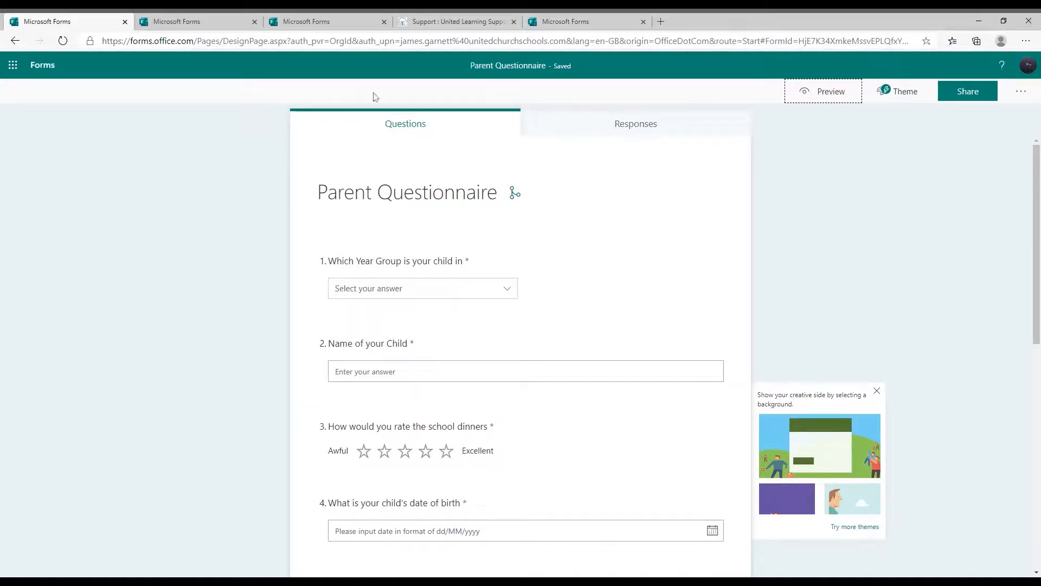
Apply the "Parent wall" theme to the form and look at the options for customising a theme
{"action": "left_click", "coordinate": [906, 95]}
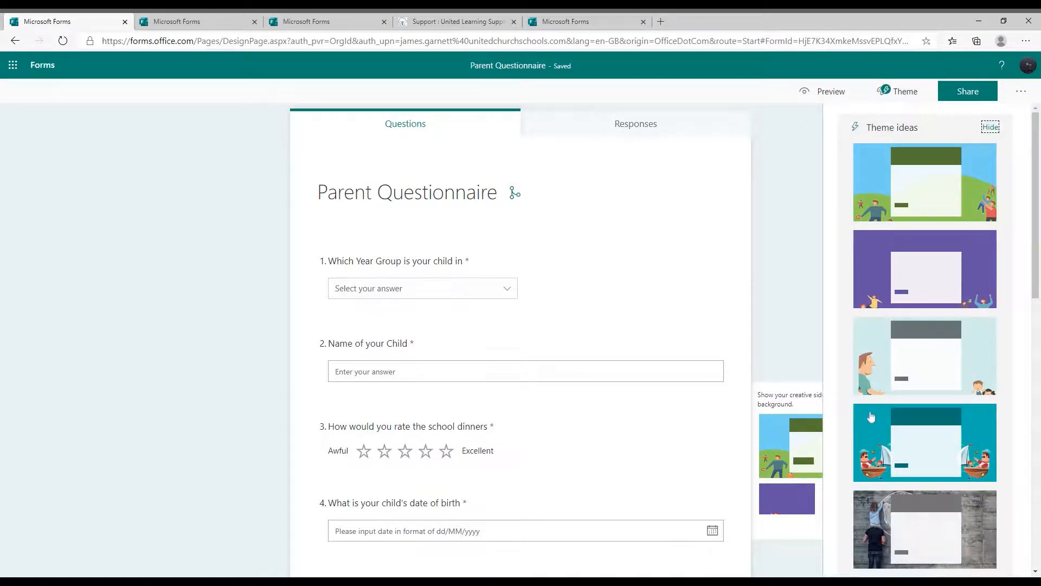
{"action": "left_click", "coordinate": [870, 522]}
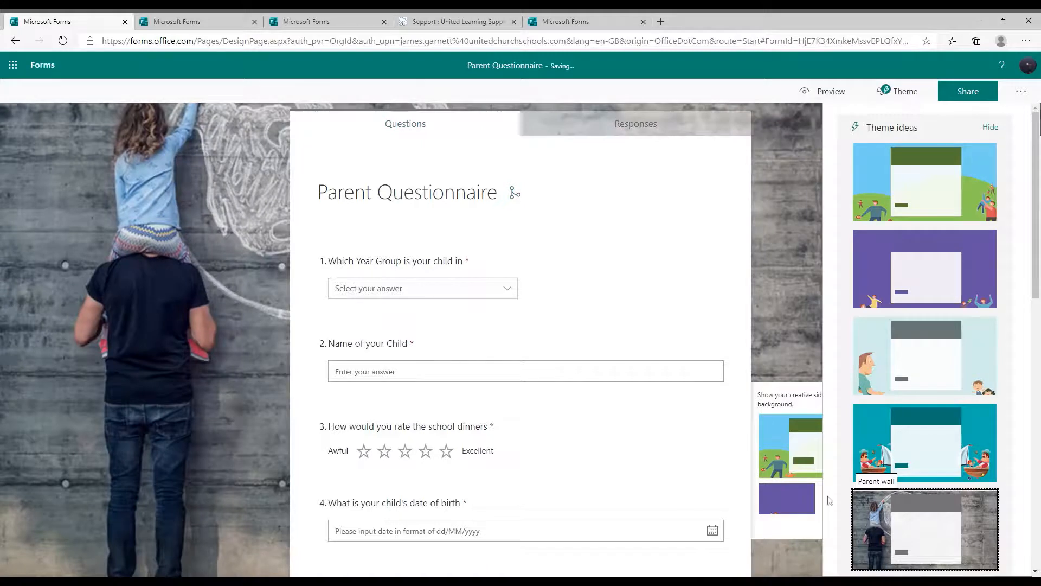
{"action": "scroll", "coordinate": [922, 473], "scroll_direction": "down", "scroll_amount": 2}
{"action": "scroll", "coordinate": [925, 467], "scroll_direction": "down", "scroll_amount": 6}
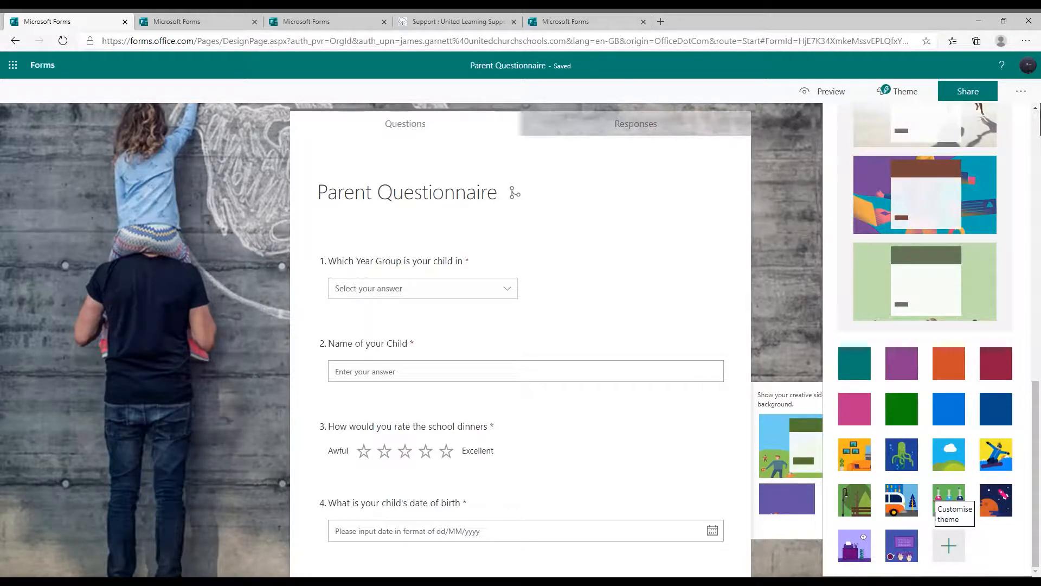
{"action": "left_click", "coordinate": [950, 546]}
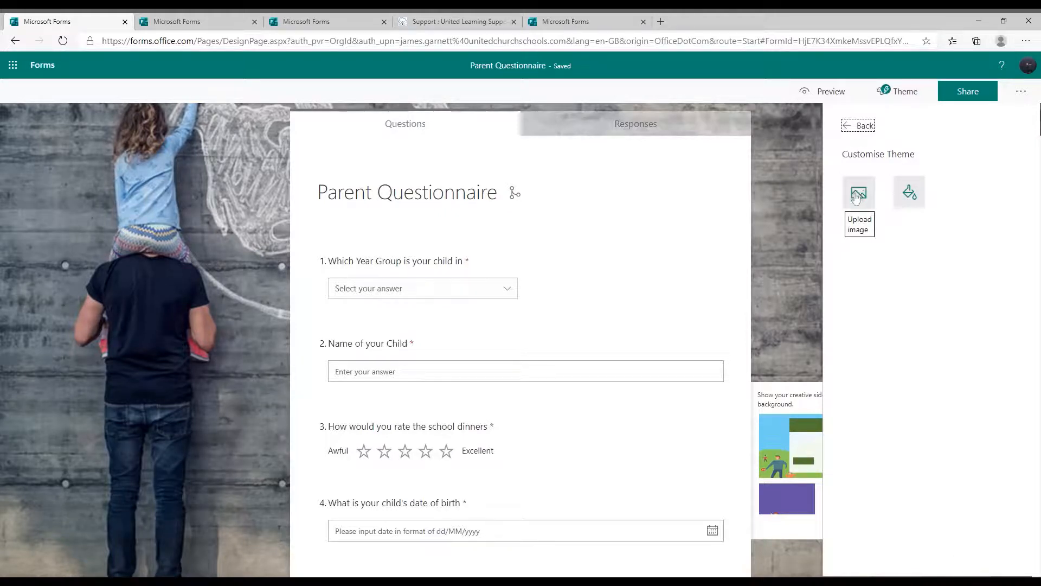
{"action": "left_click", "coordinate": [858, 126]}
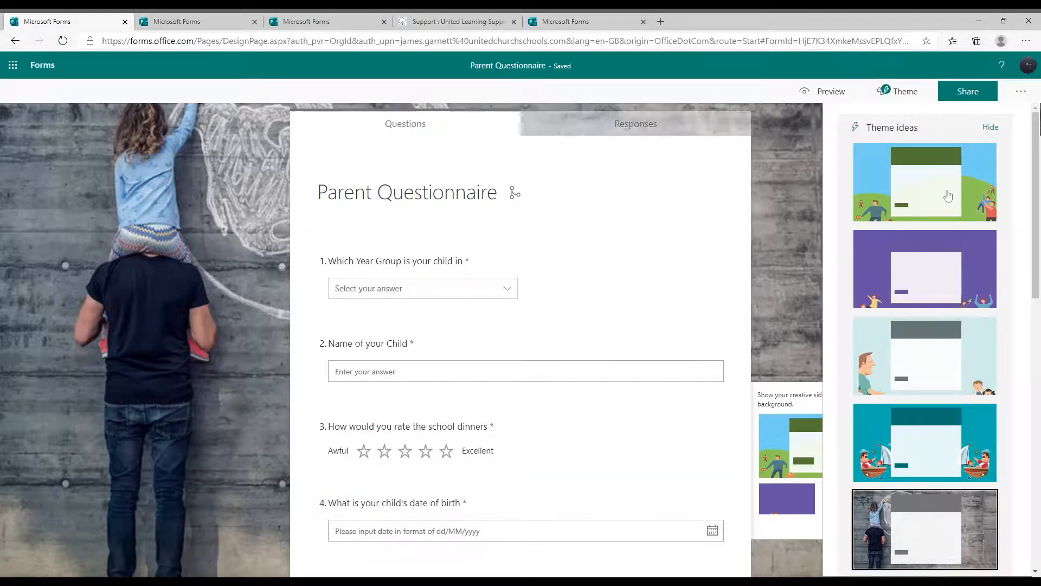
Set the form's sharing so anyone with the link can respond, and generate a template link for duplicating it
{"action": "left_click", "coordinate": [969, 92]}
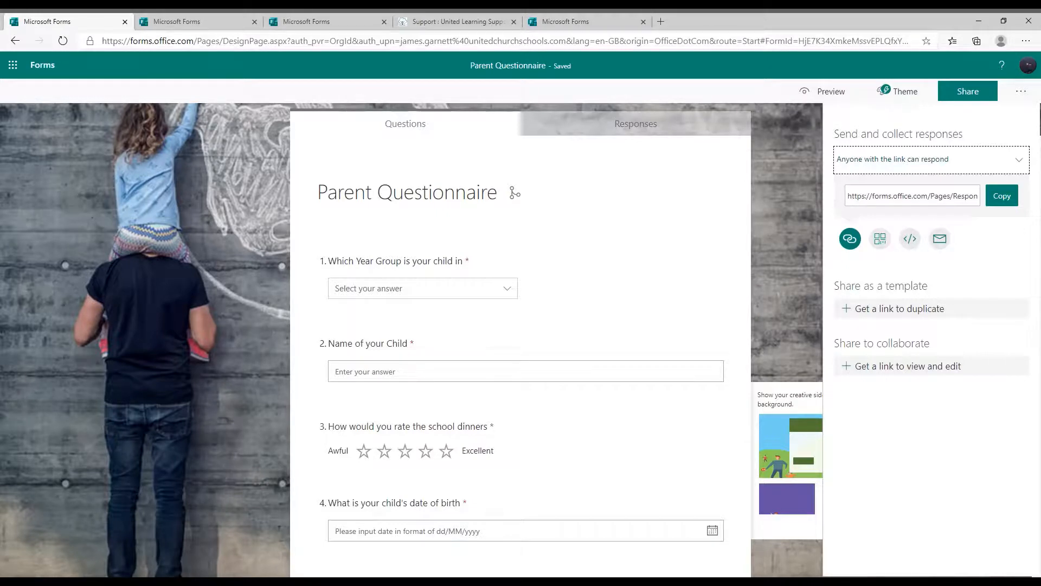
{"action": "left_click", "coordinate": [1008, 166]}
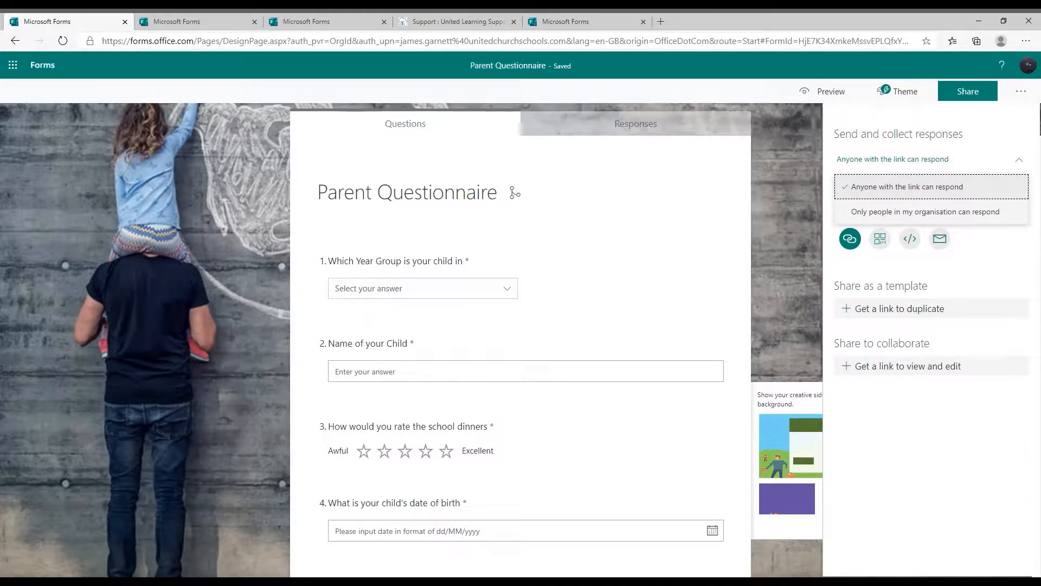
{"action": "left_click", "coordinate": [918, 186]}
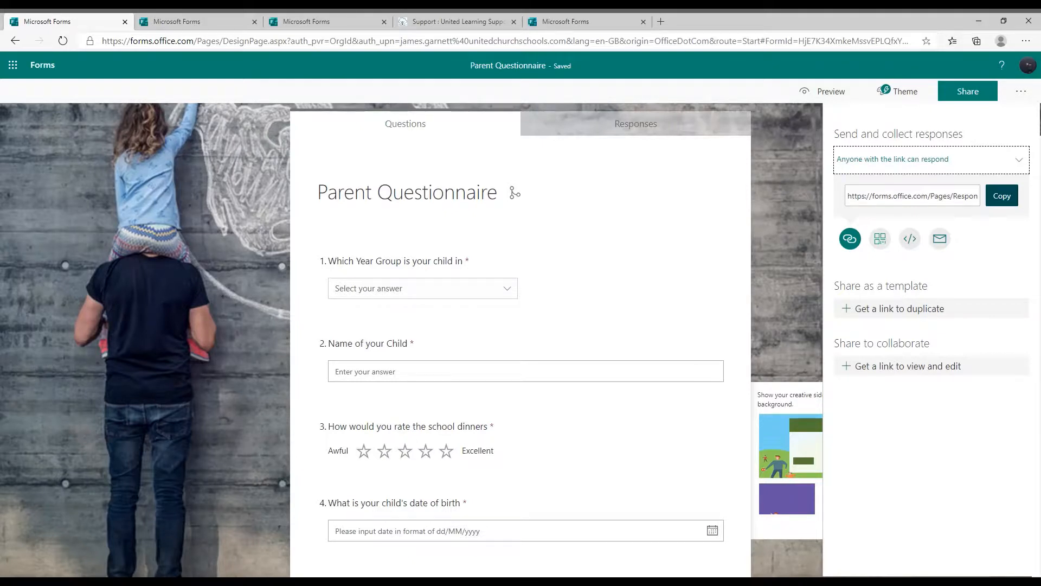
{"action": "left_click", "coordinate": [885, 309]}
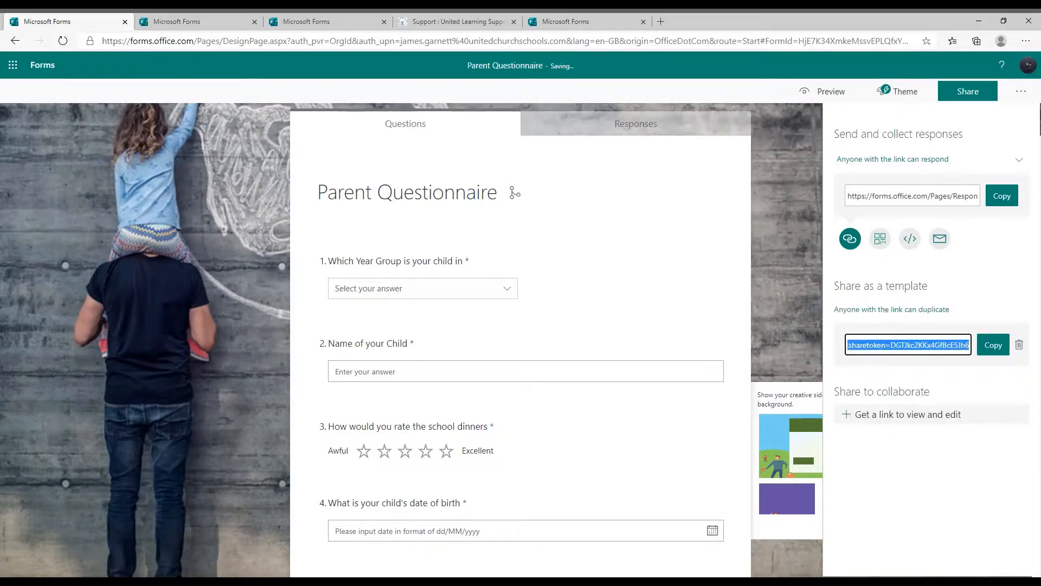
Copy the template link, open it in a new browser tab, and duplicate the Parent Questionnaire form from it
{"action": "left_click", "coordinate": [994, 347]}
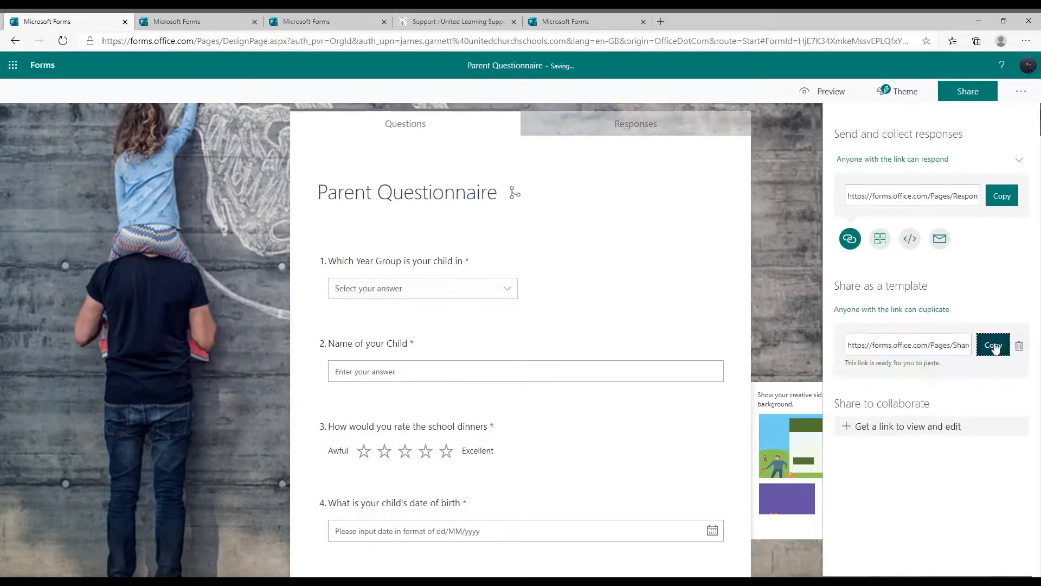
{"action": "left_click", "coordinate": [661, 23]}
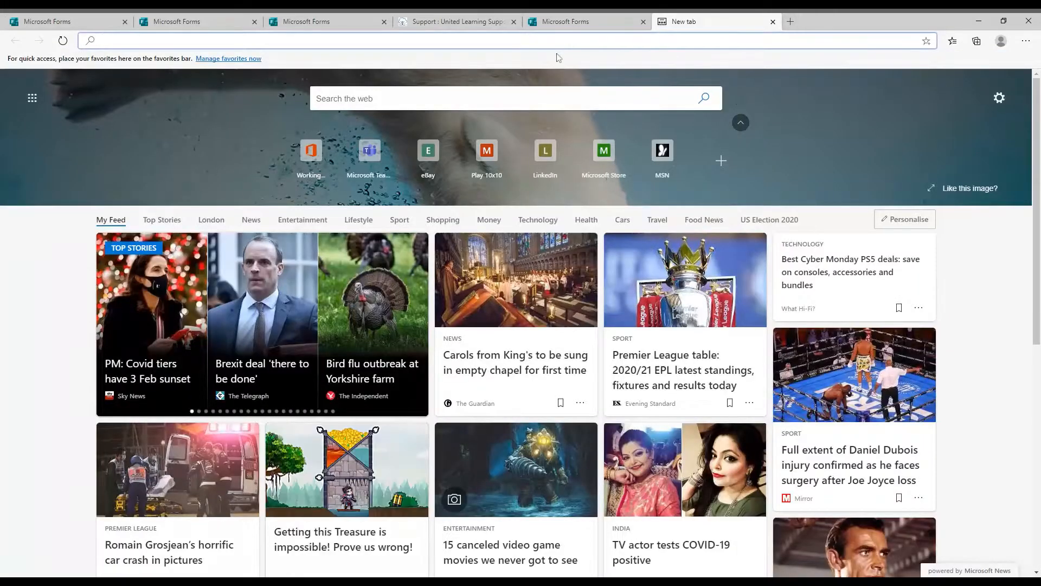
{"action": "key", "text": "ctrl+v"}
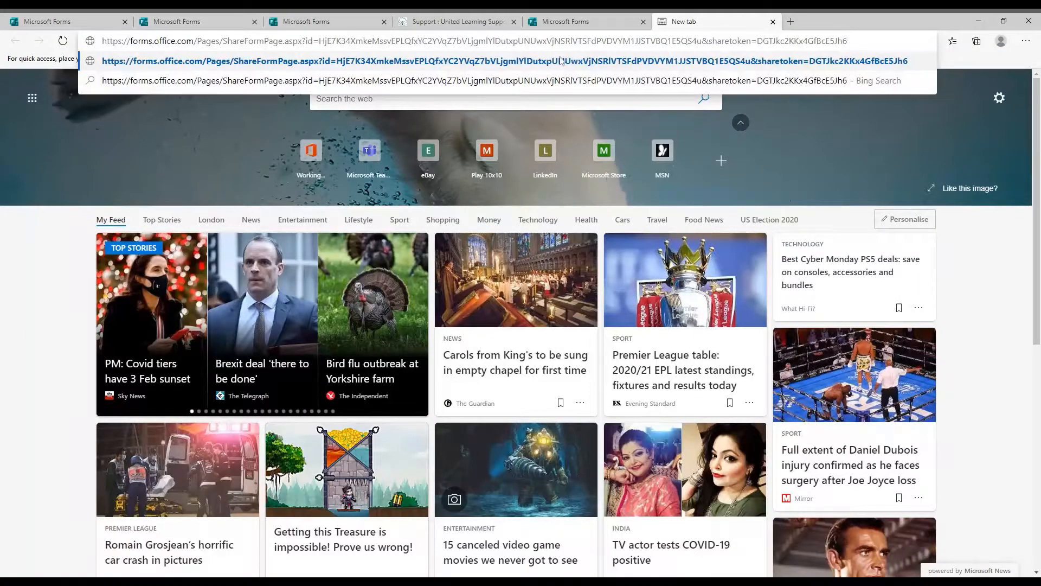
{"action": "key", "text": "Return"}
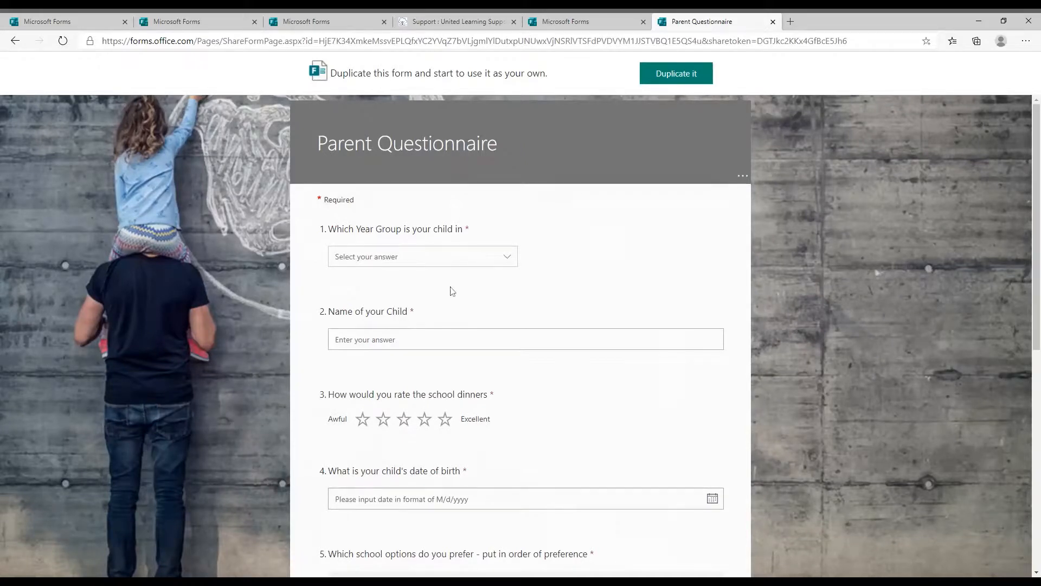
{"action": "left_click", "coordinate": [658, 80]}
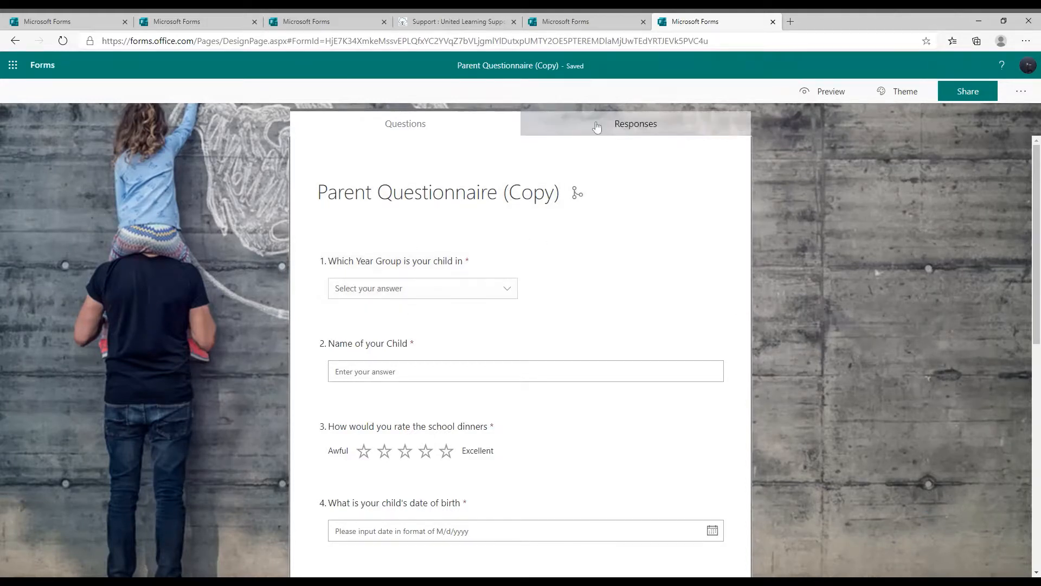
Change the copied form's year group options to Year 3, Year 4 and Year 5, and add a Year 6 option
{"action": "left_click", "coordinate": [389, 275]}
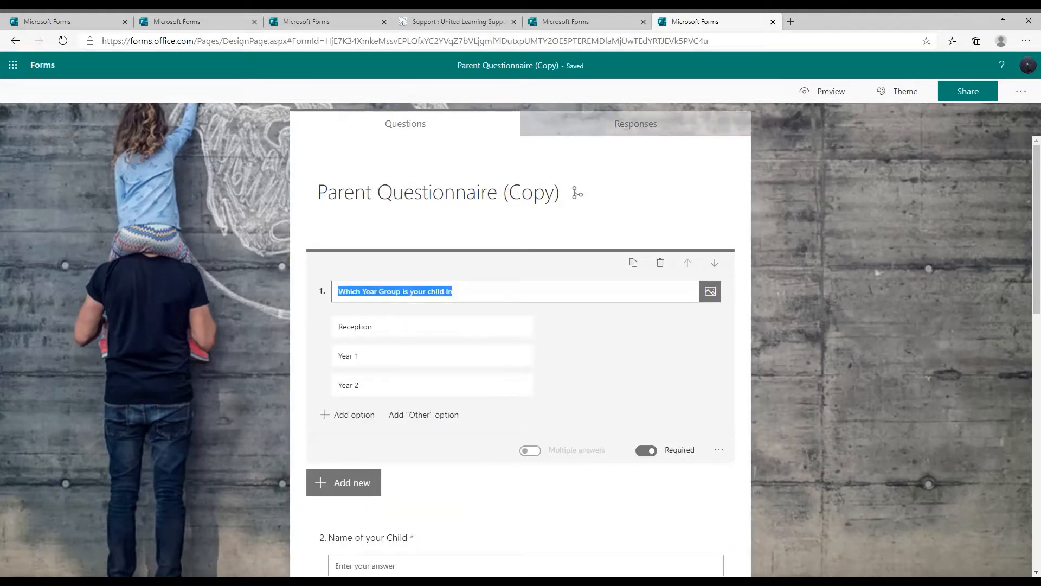
{"action": "left_click", "coordinate": [358, 327]}
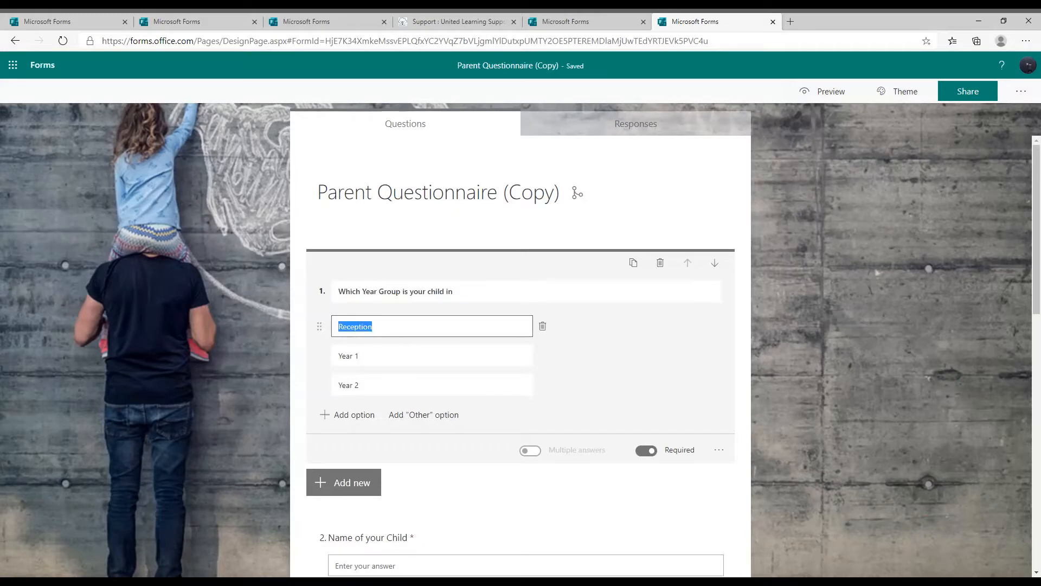
{"action": "type", "text": "Year 3"}
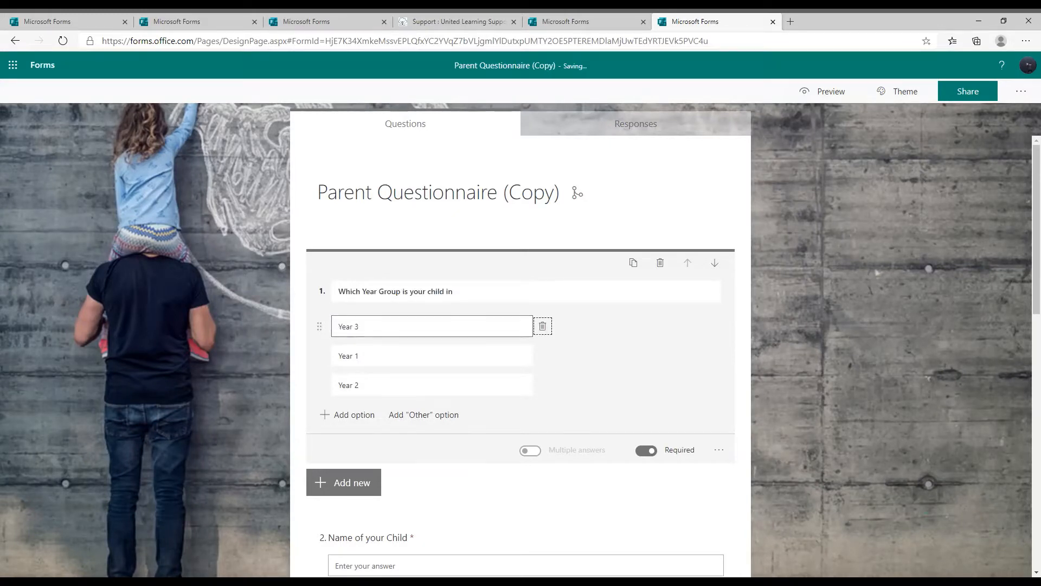
{"action": "key", "text": "Tab"}
{"action": "type", "text": "Year 4"}
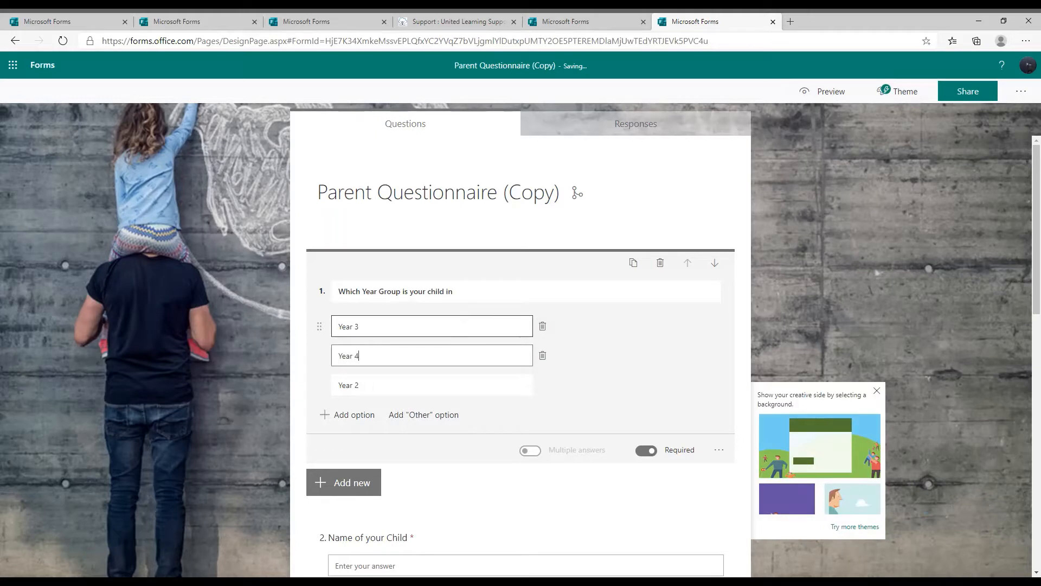
{"action": "key", "text": "Tab"}
{"action": "type", "text": "Year 5"}
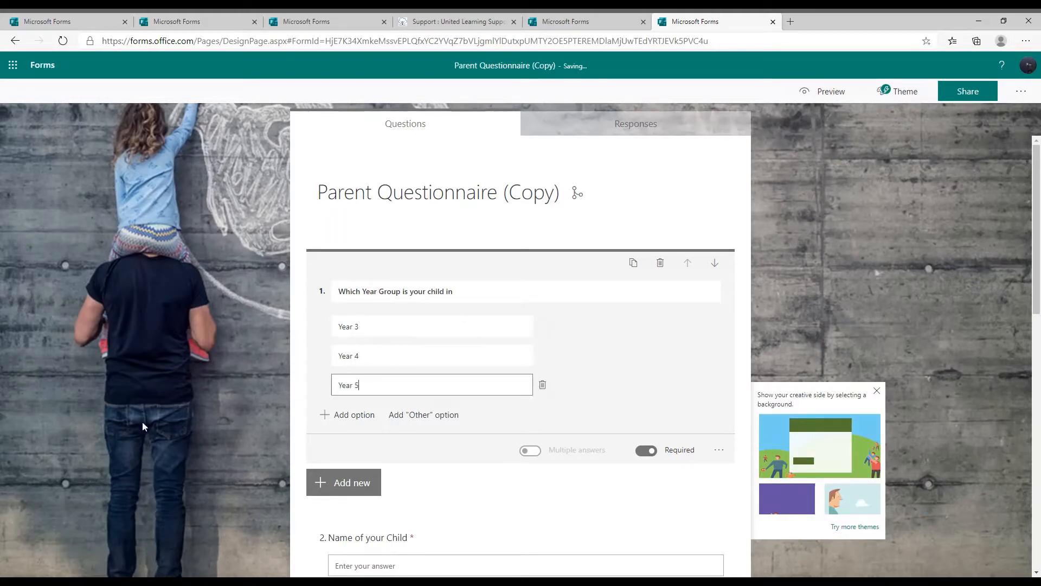
{"action": "left_click", "coordinate": [355, 424]}
{"action": "type", "text": "Y"}
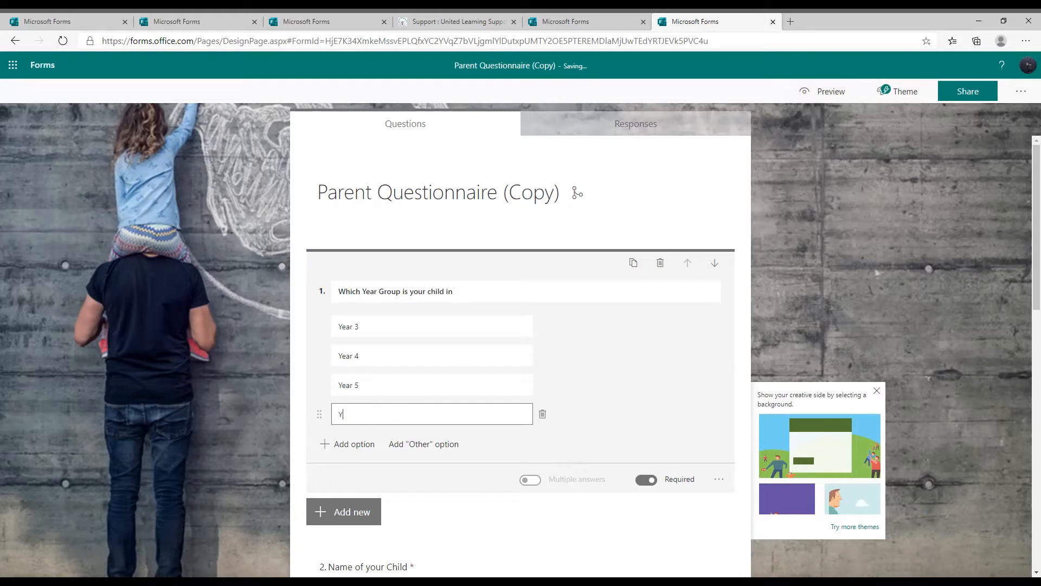
{"action": "type", "text": "ear 6"}
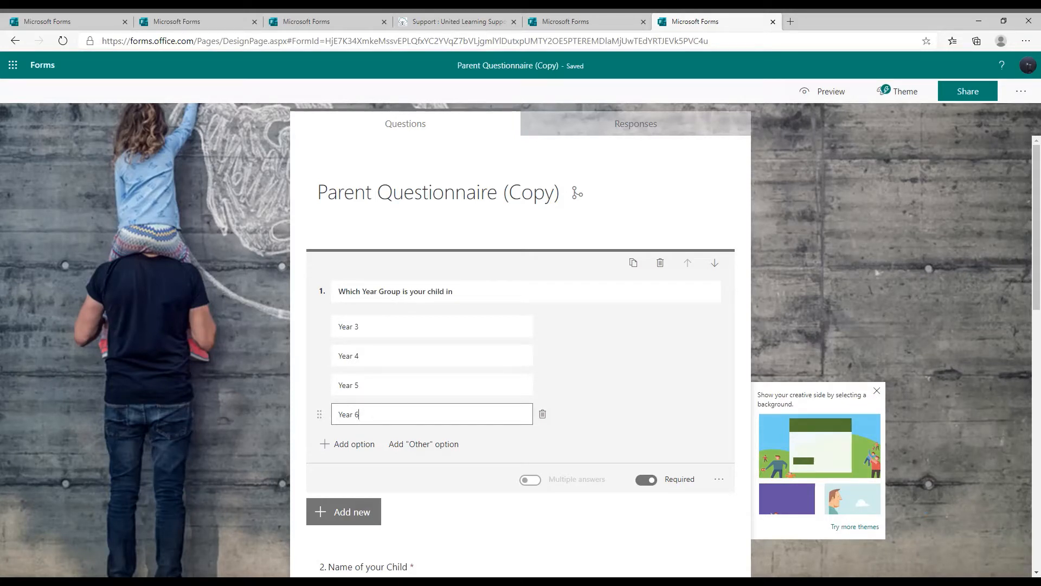
{"action": "left_click", "coordinate": [546, 509]}
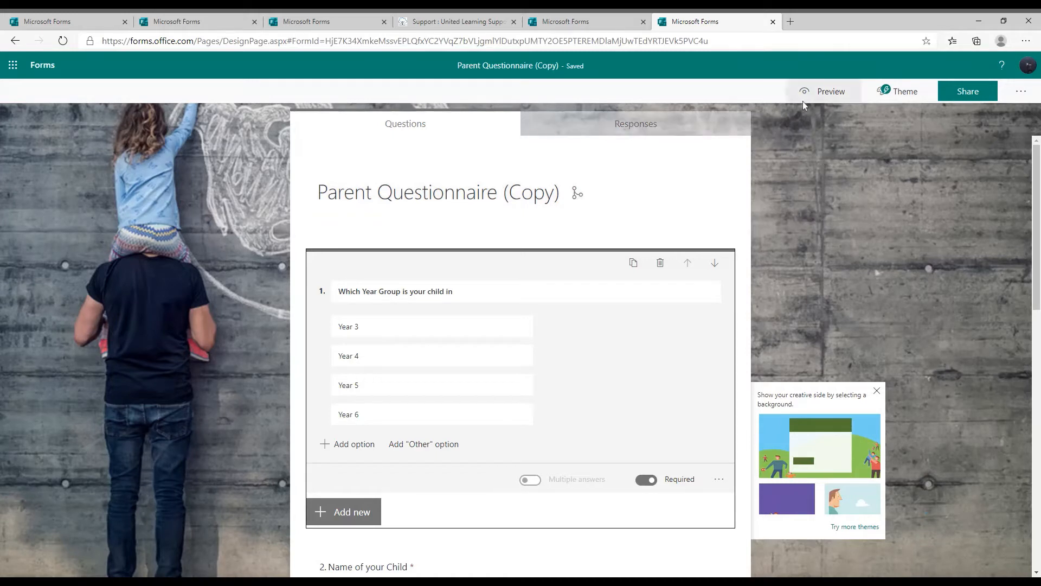
Preview the copied form's year group choices, try ranking Coding club second in the mobile layout, and return to editing
{"action": "left_click", "coordinate": [818, 91]}
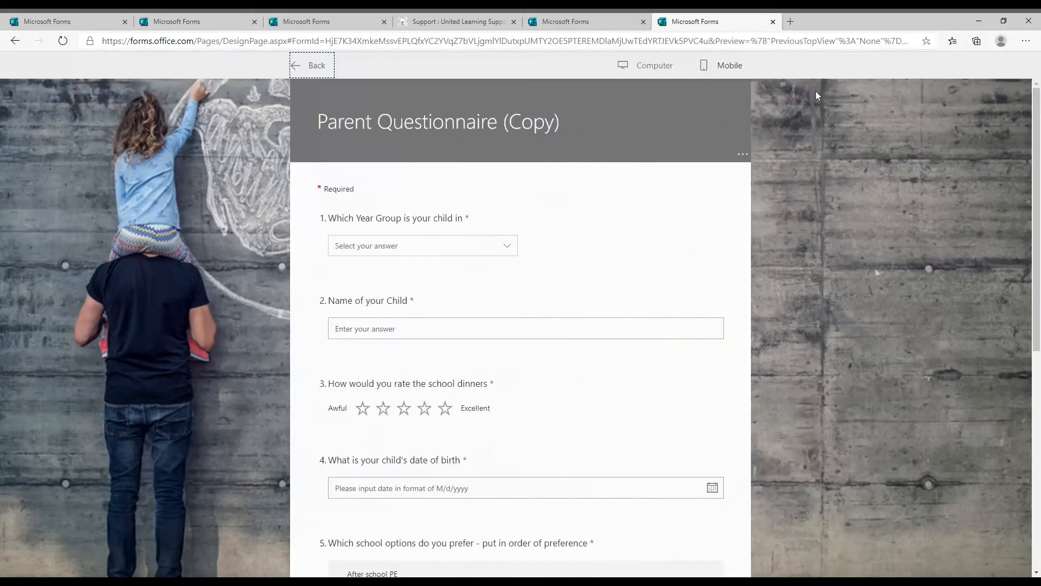
{"action": "left_click", "coordinate": [505, 246]}
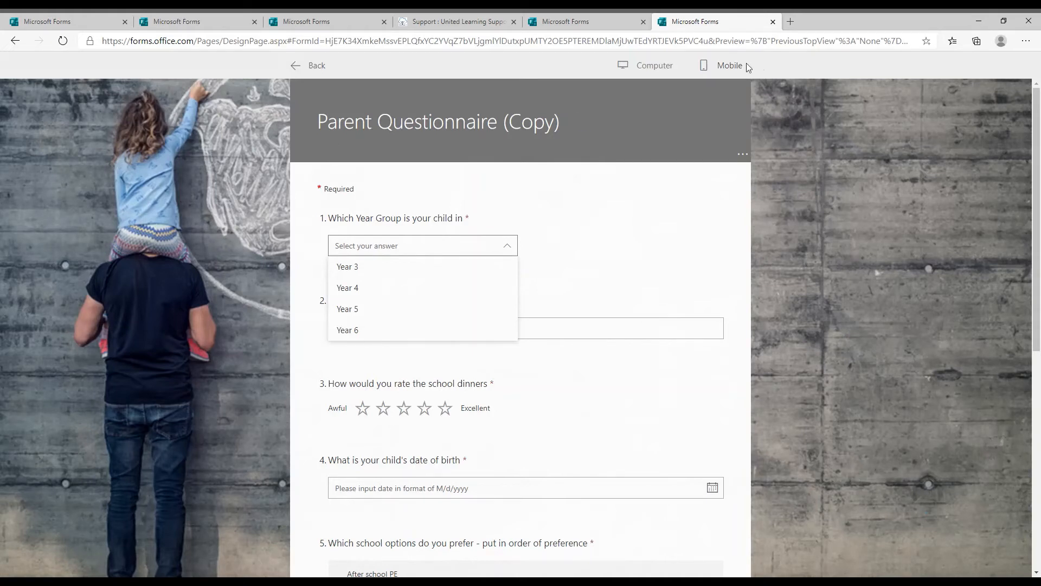
{"action": "left_click", "coordinate": [728, 68]}
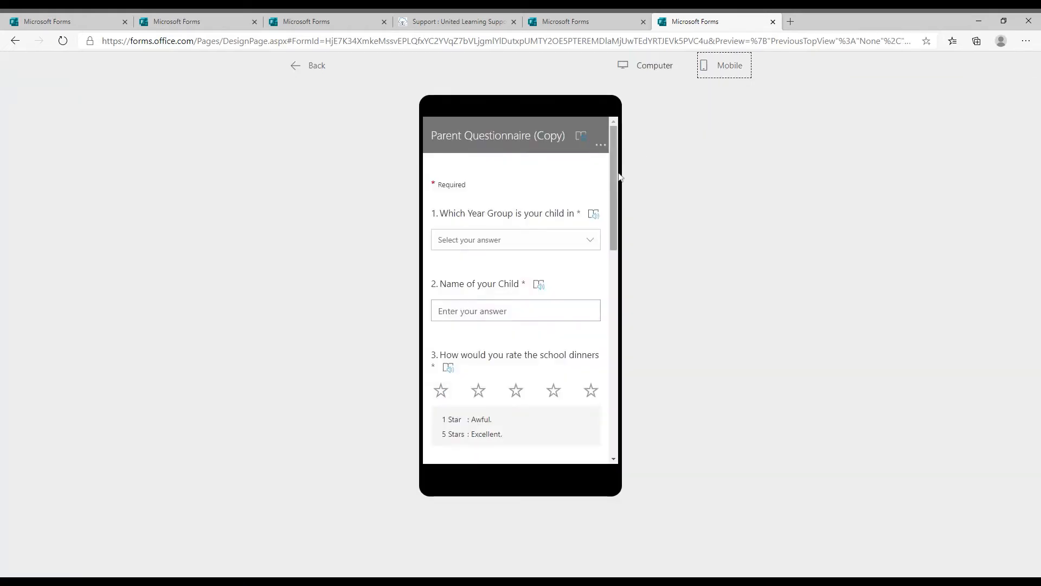
{"action": "left_click_drag", "start_coordinate": [612, 196], "coordinate": [608, 344]}
{"action": "left_click_drag", "start_coordinate": [460, 276], "coordinate": [471, 210]}
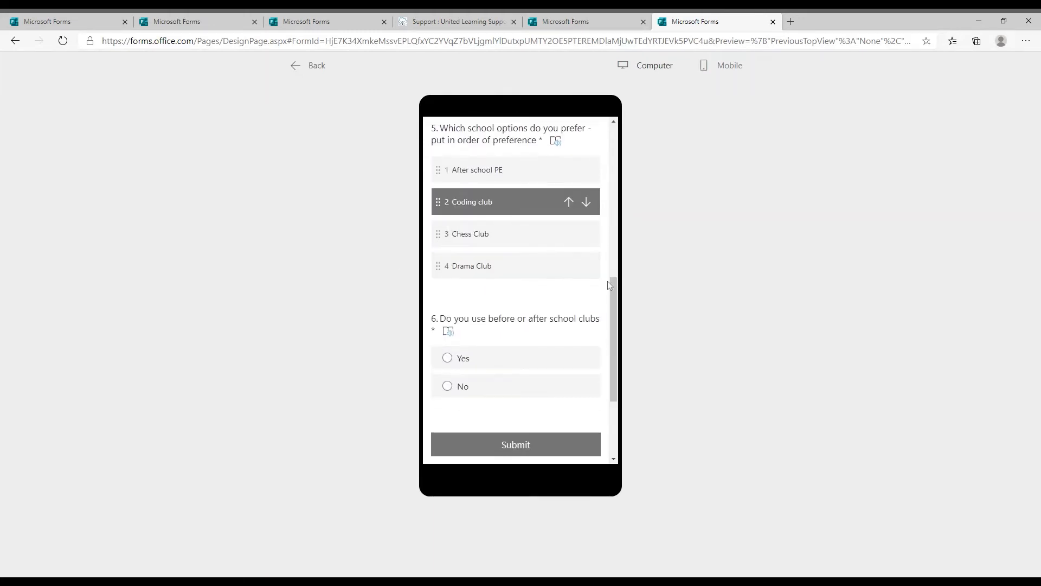
{"action": "left_click_drag", "start_coordinate": [612, 281], "coordinate": [613, 130]}
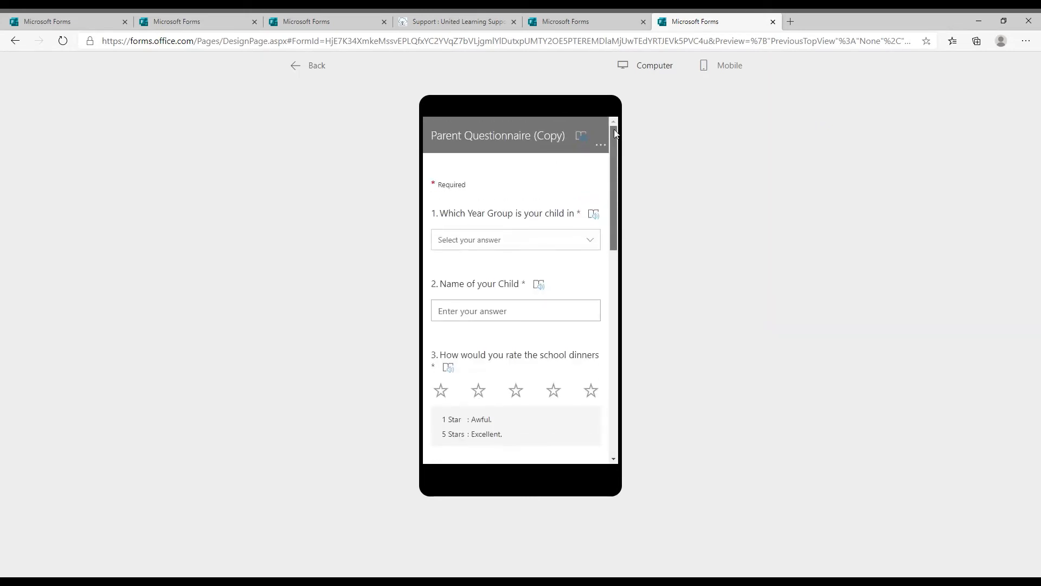
{"action": "left_click", "coordinate": [297, 66]}
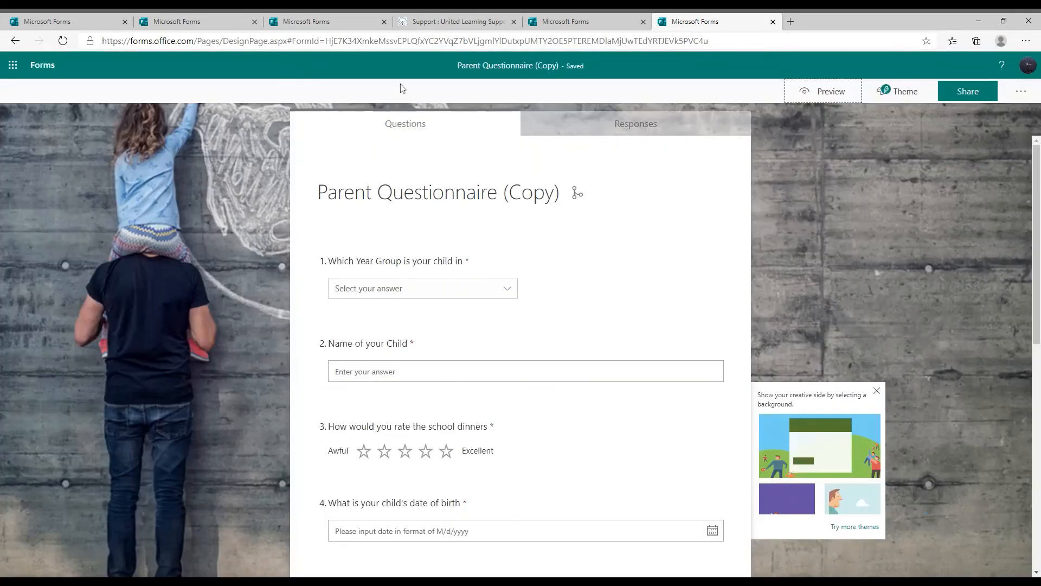